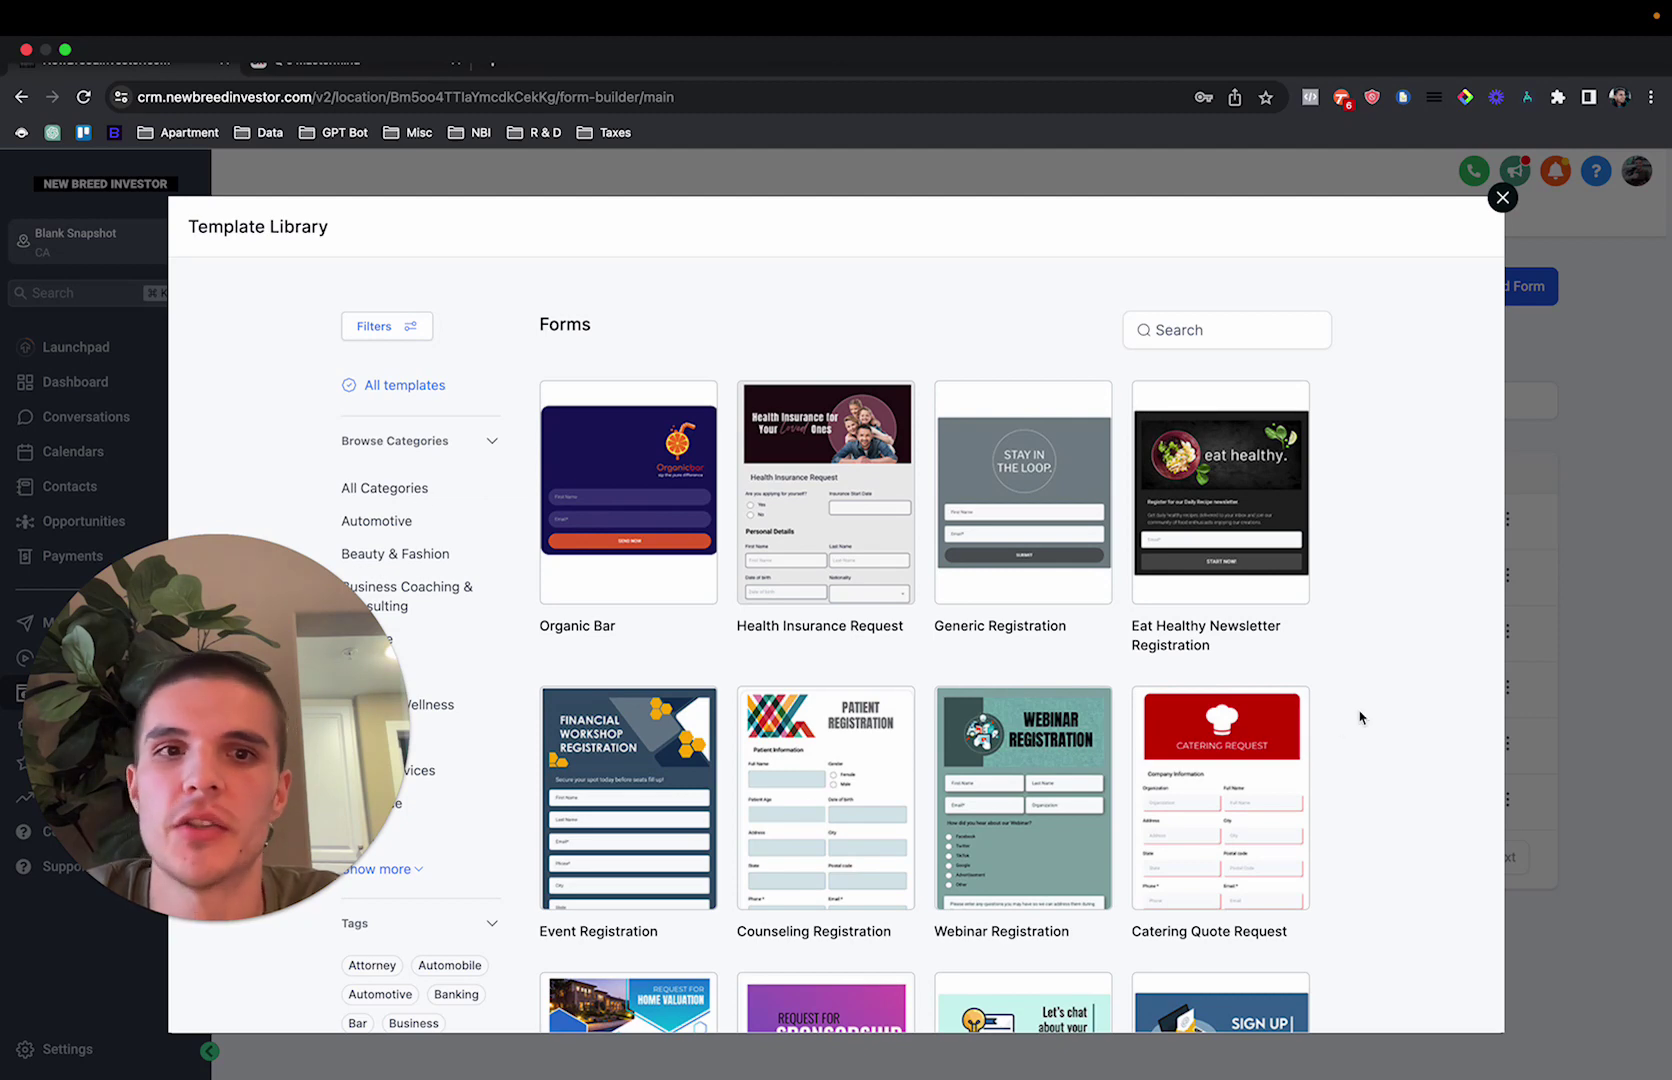
Close the Template Library to reach the Forms list showing Email Optin and Form 0–4
click(1503, 199)
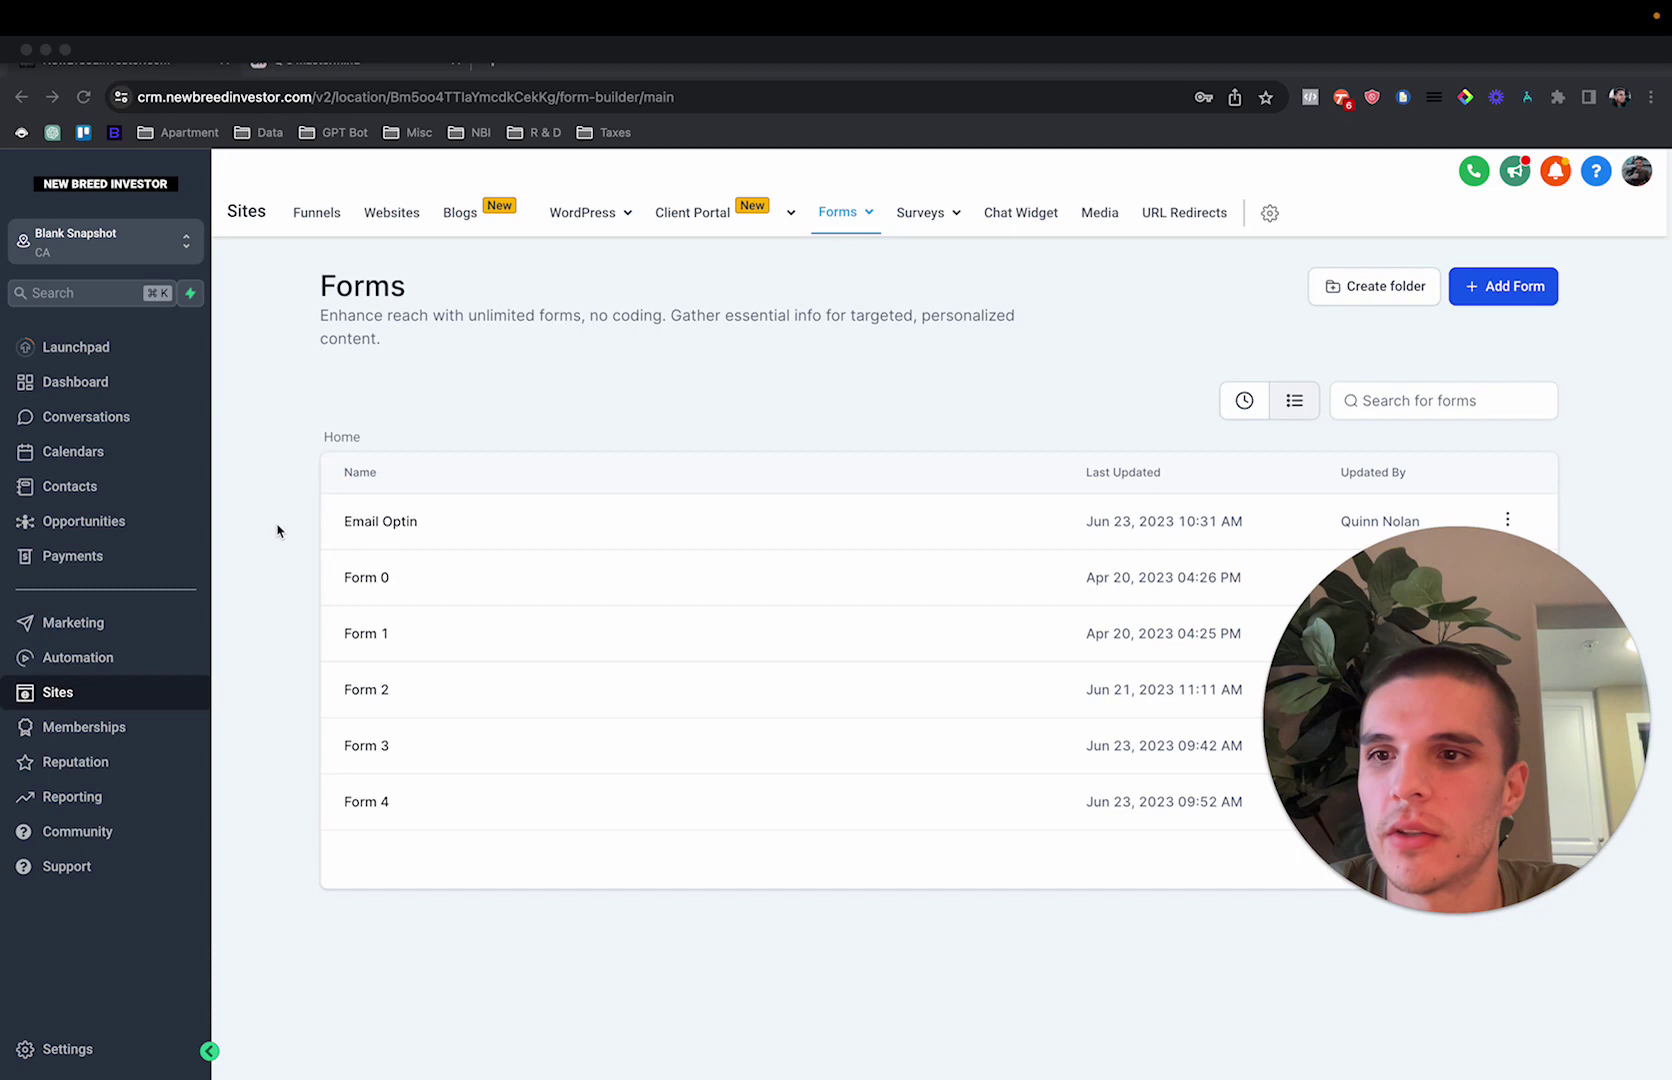
click(254, 634)
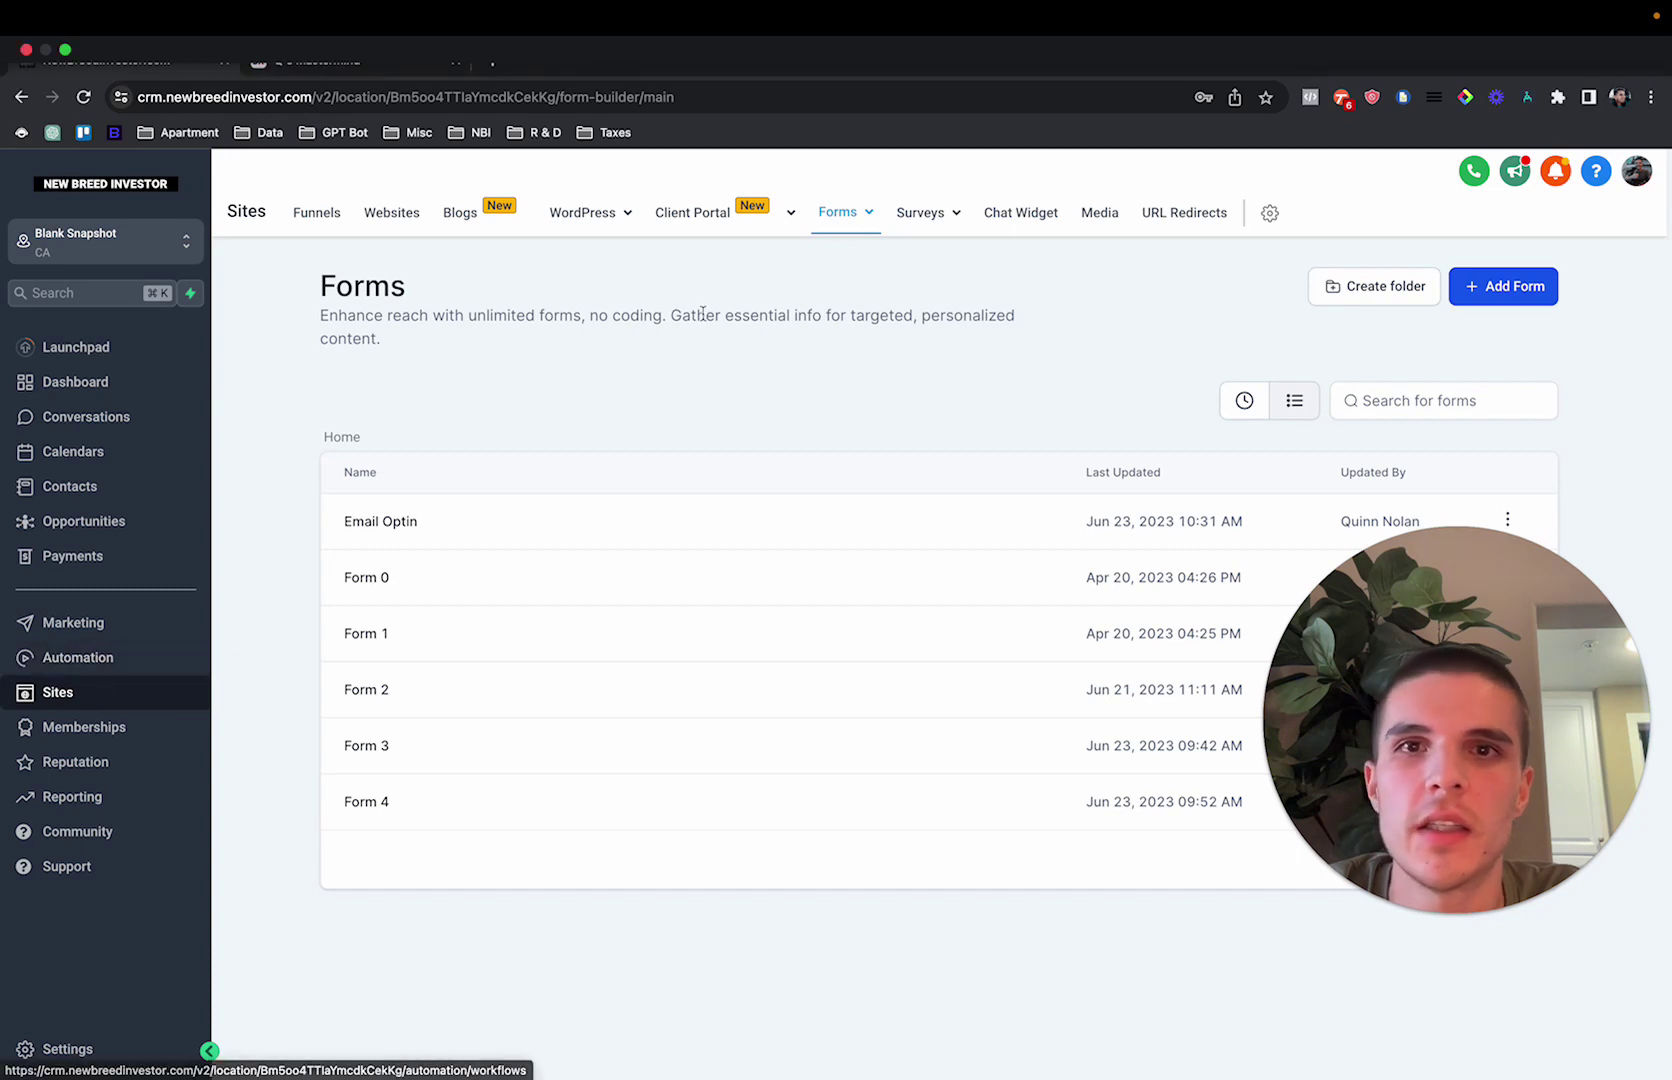
mouse_move(855, 214)
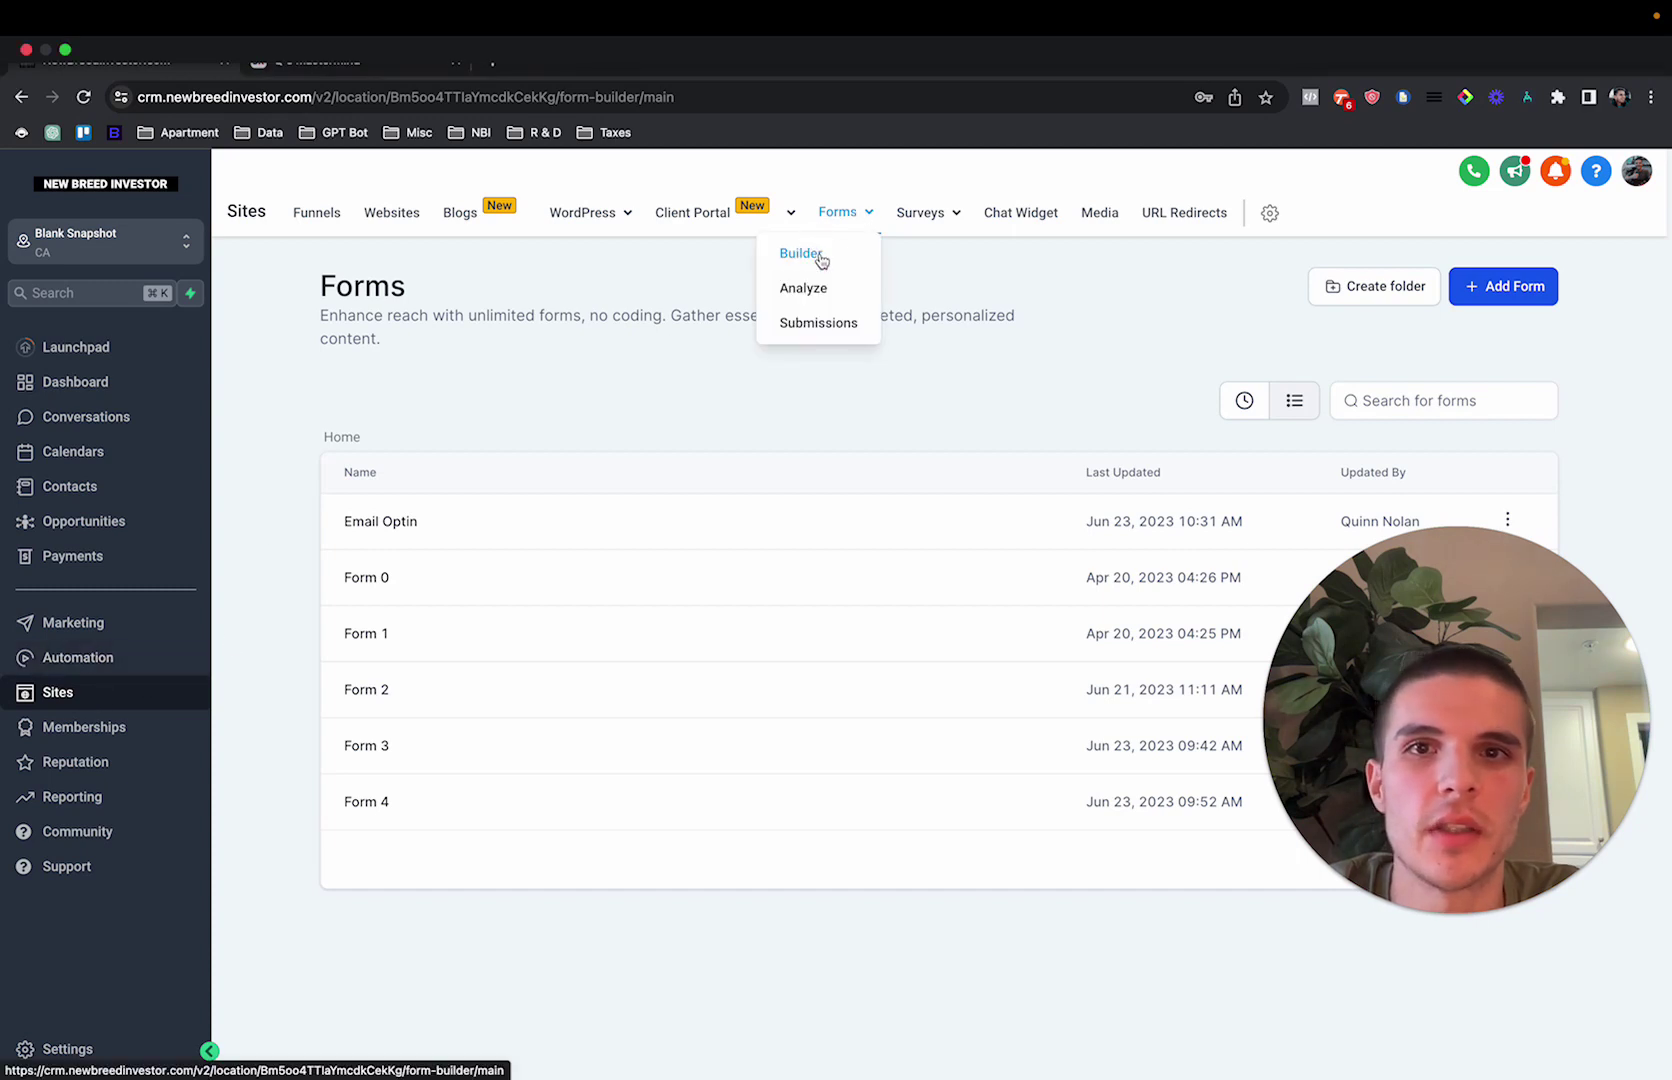
drag(1428, 669, 247, 748)
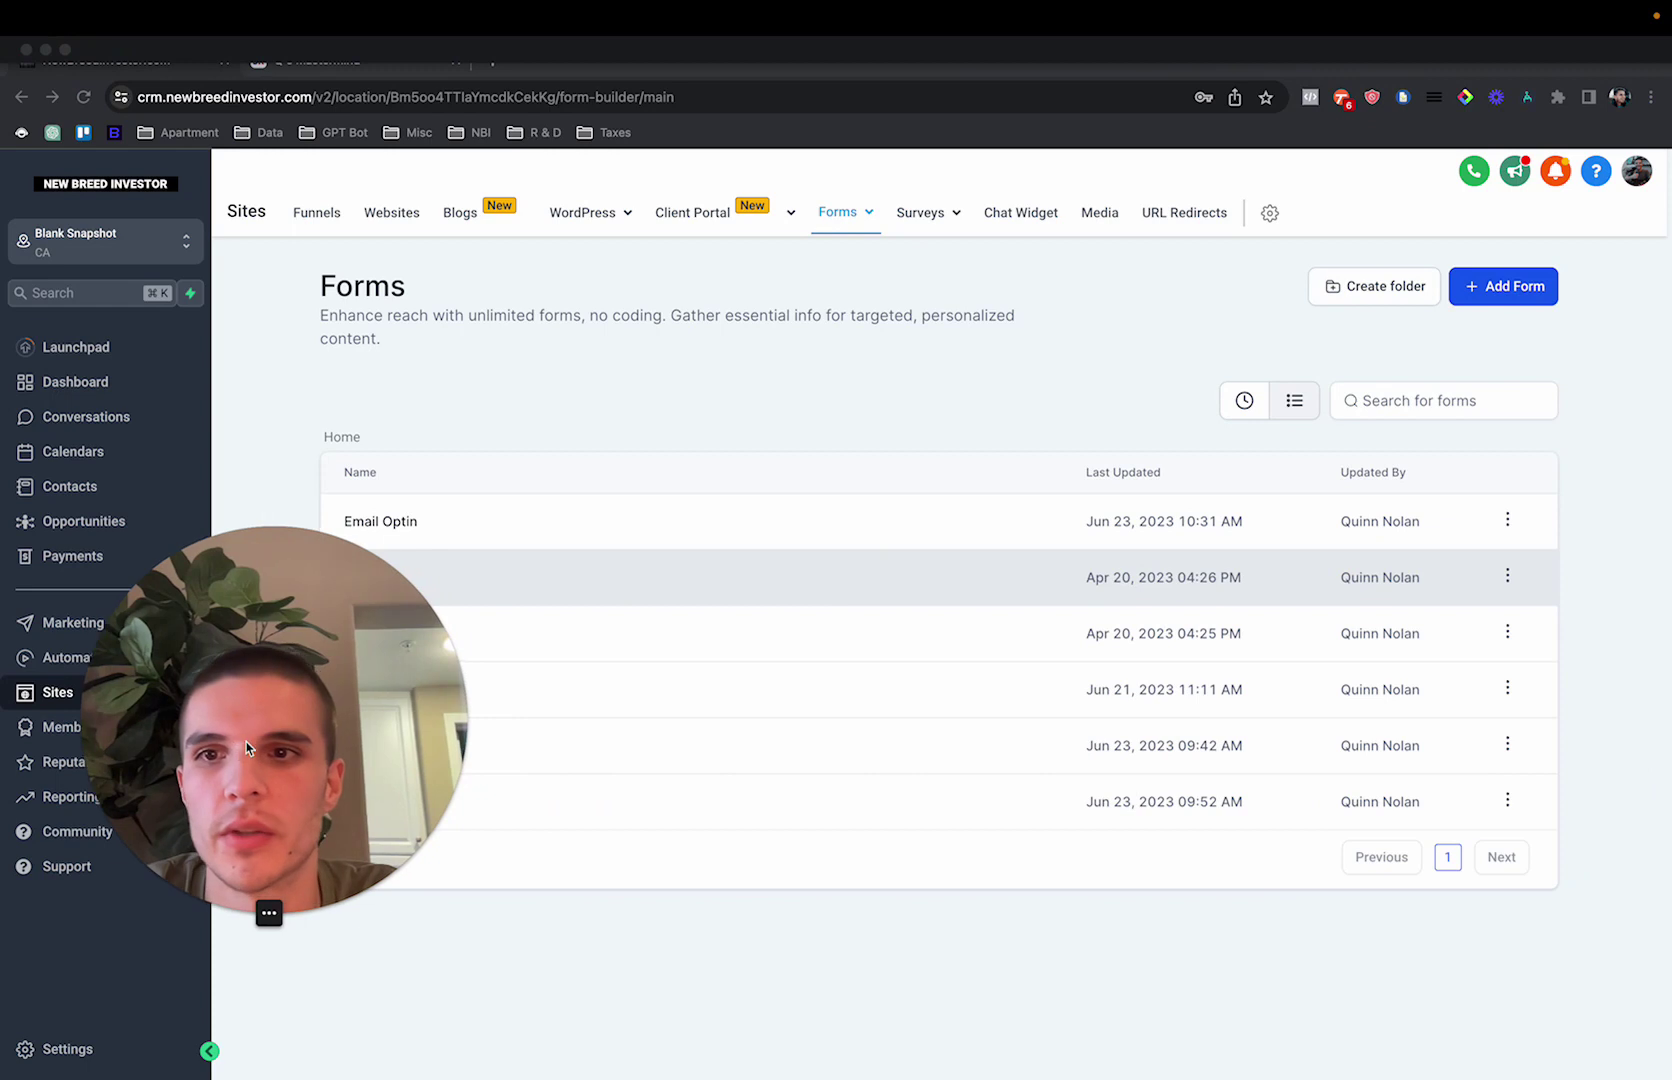
click(870, 410)
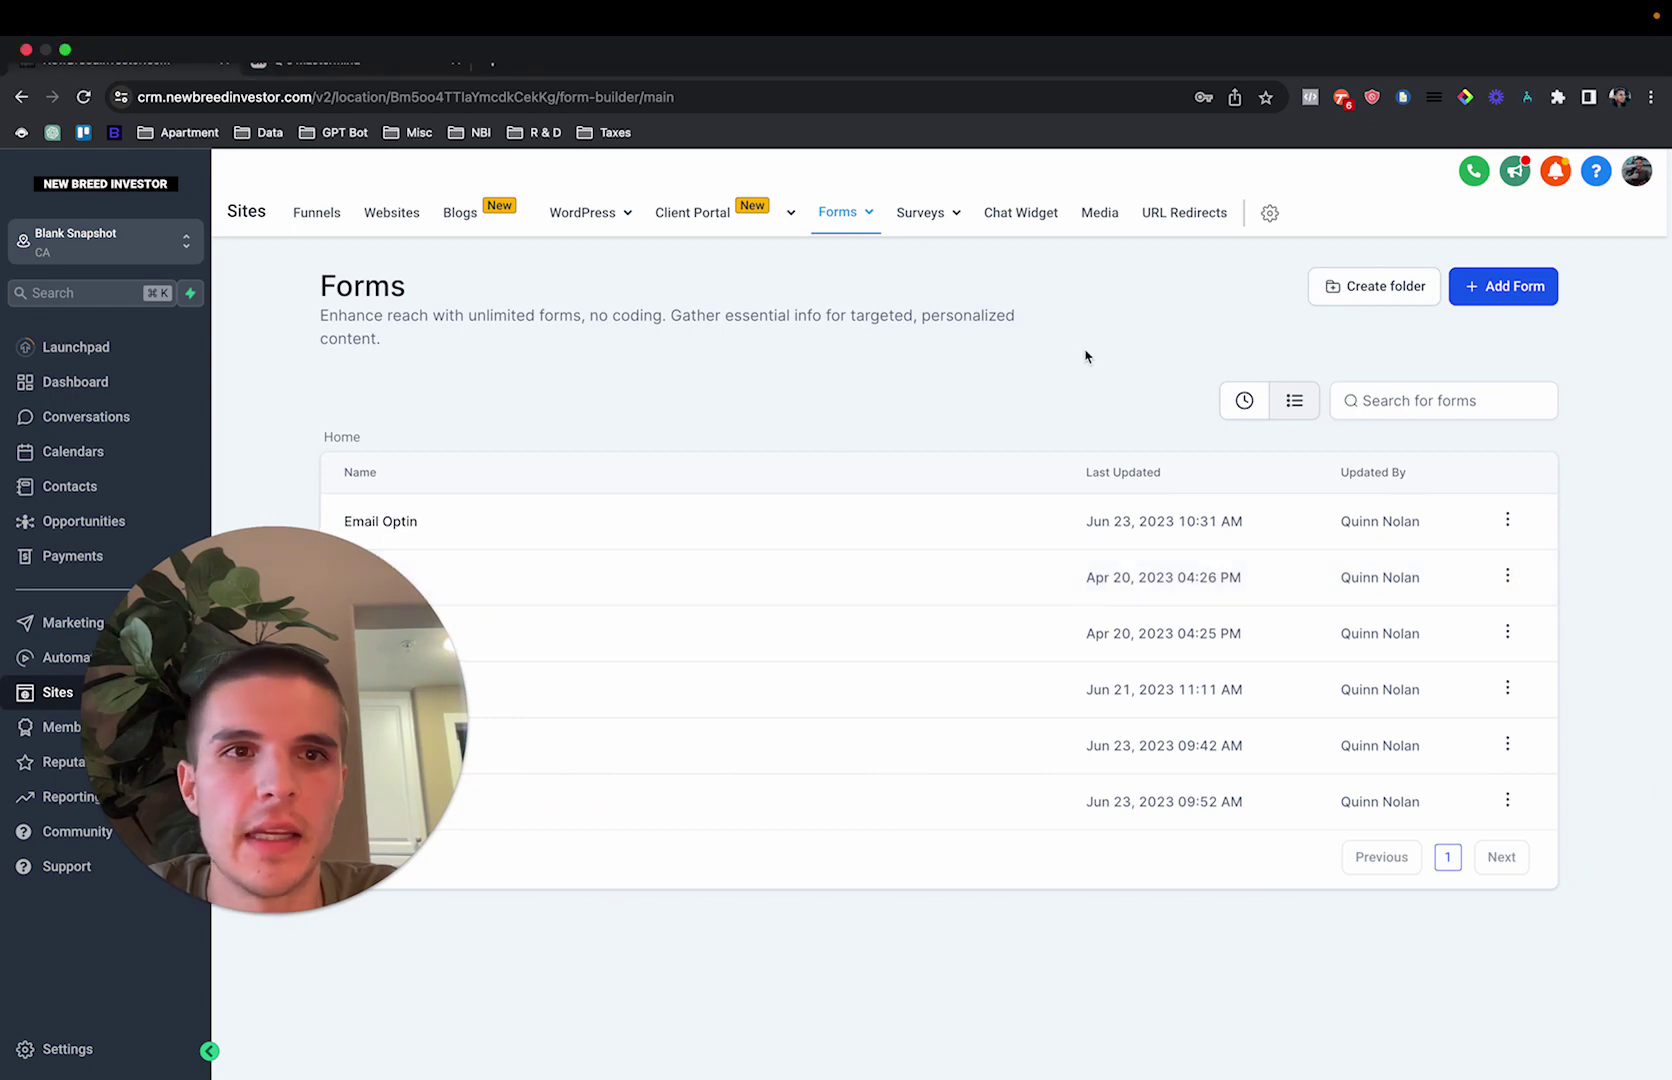
drag(271, 707, 214, 707)
click(857, 411)
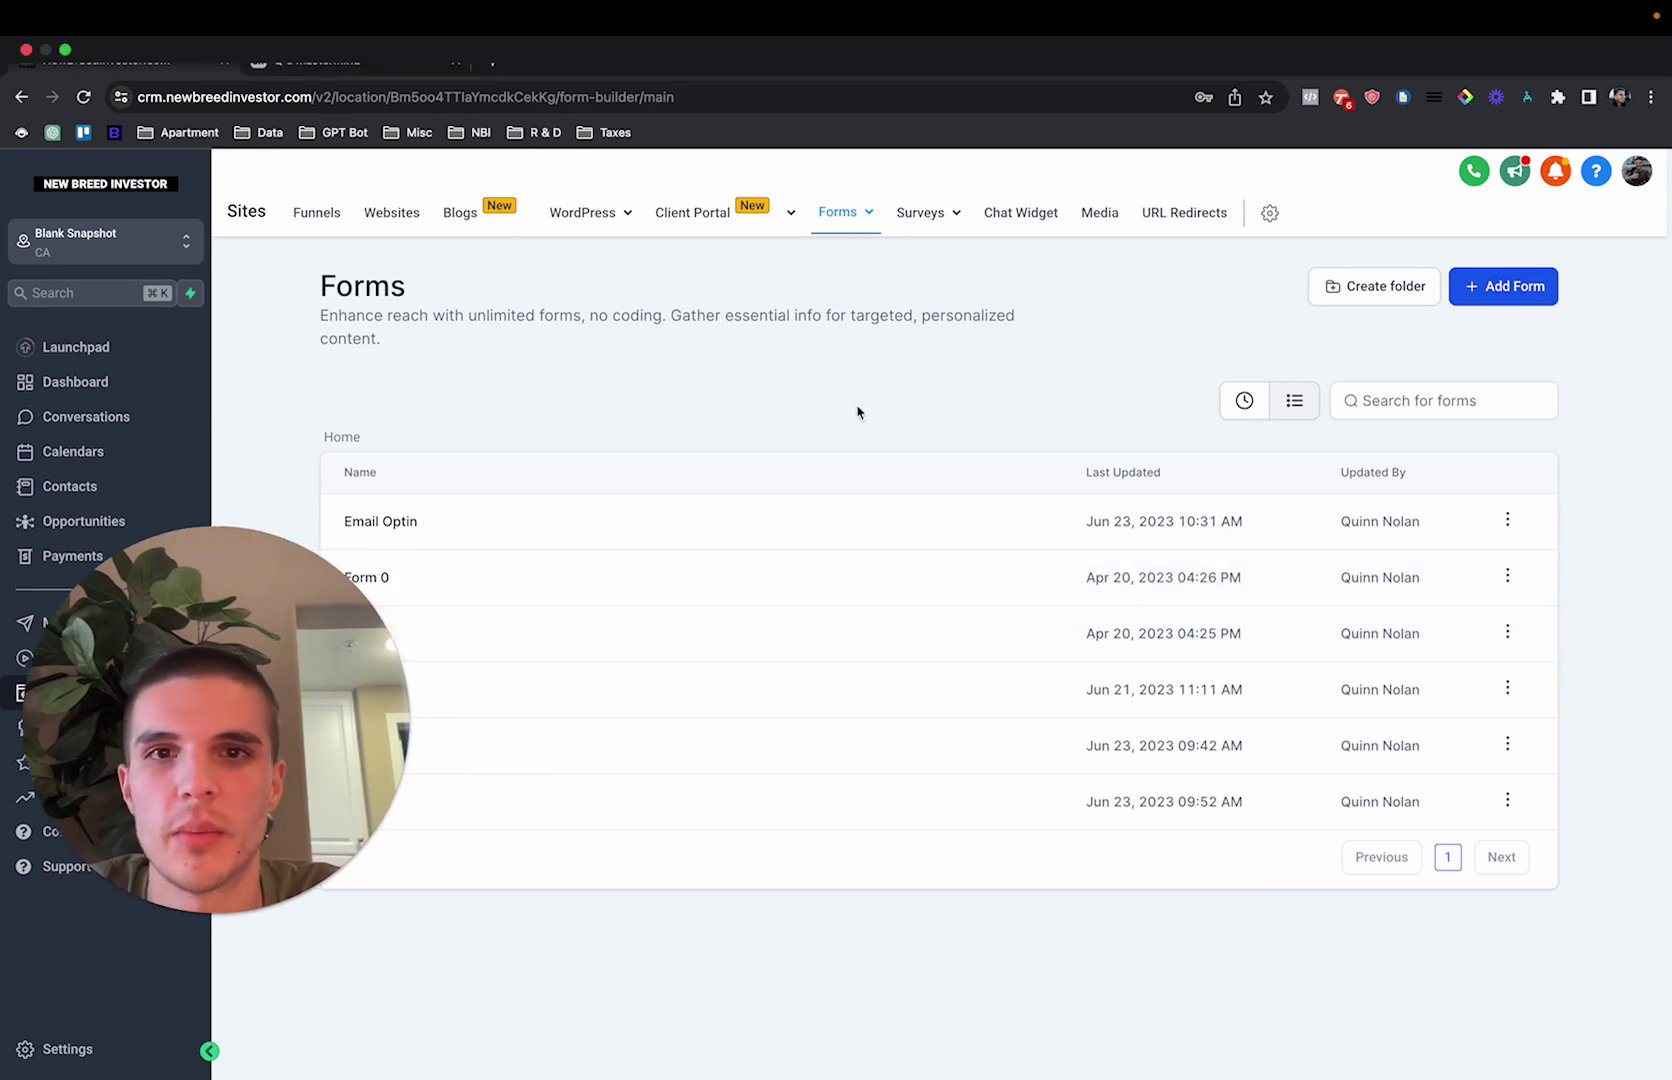
Start a new form from a template and browse the Template Library
click(1476, 296)
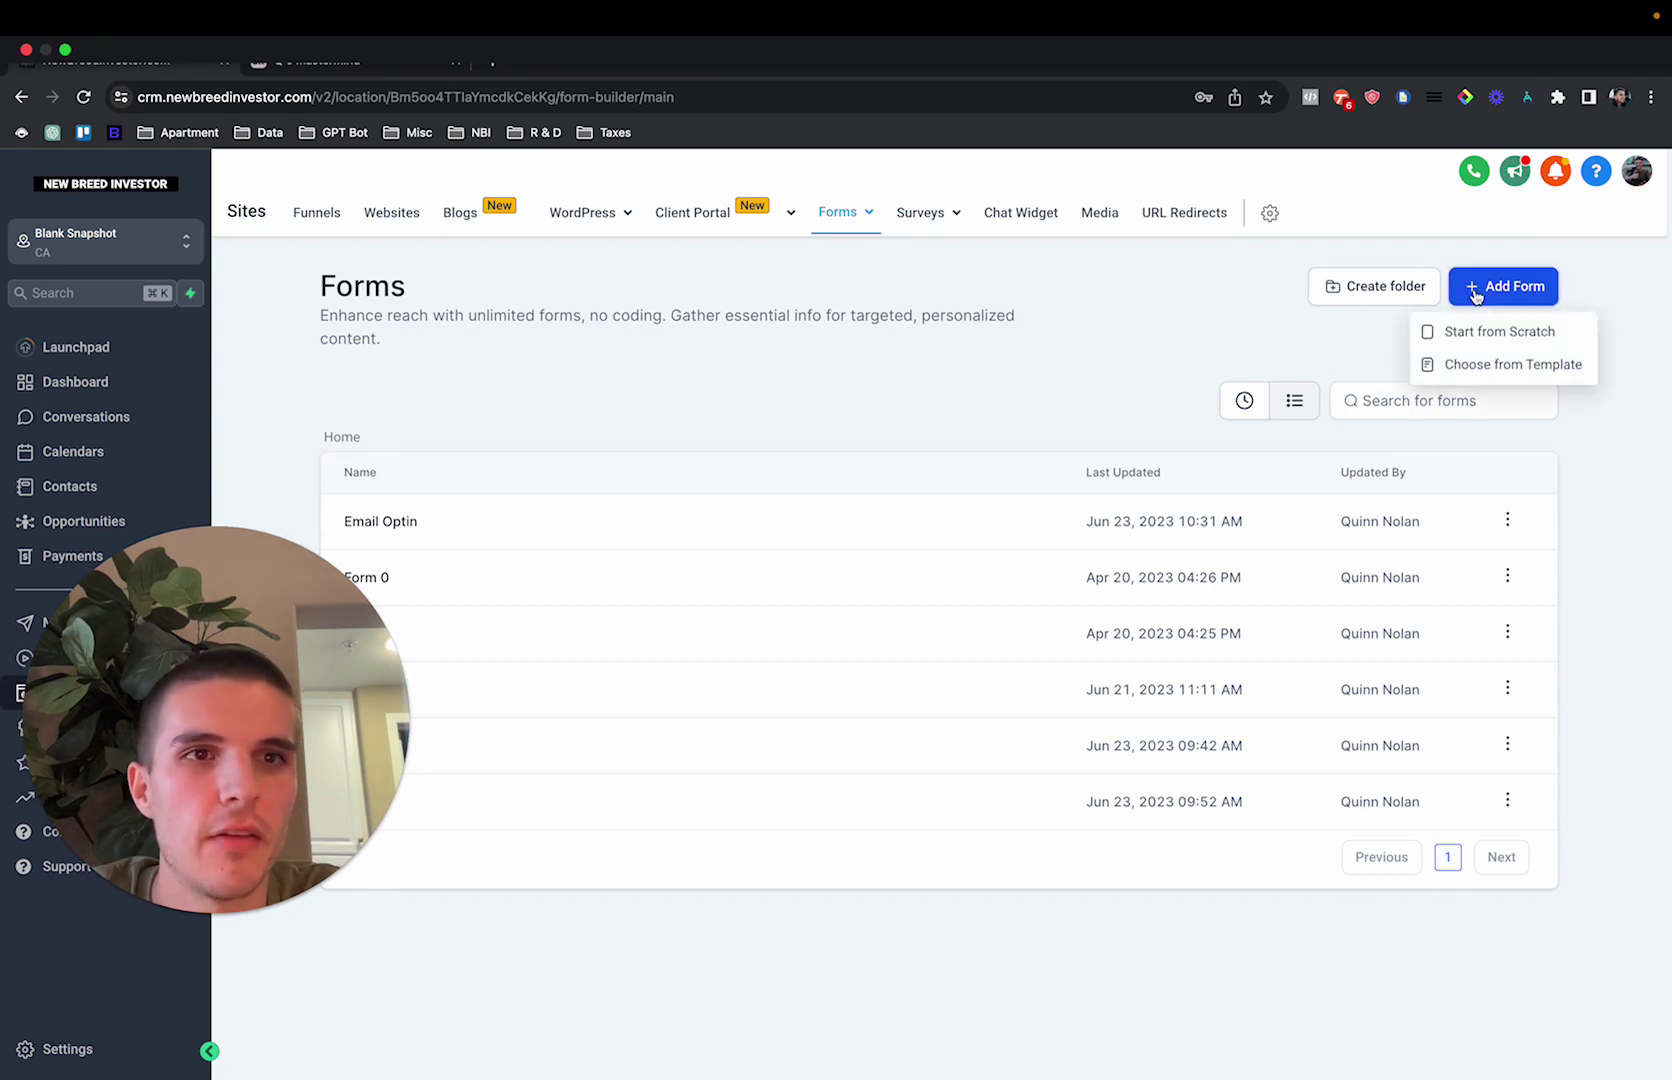
click(1460, 366)
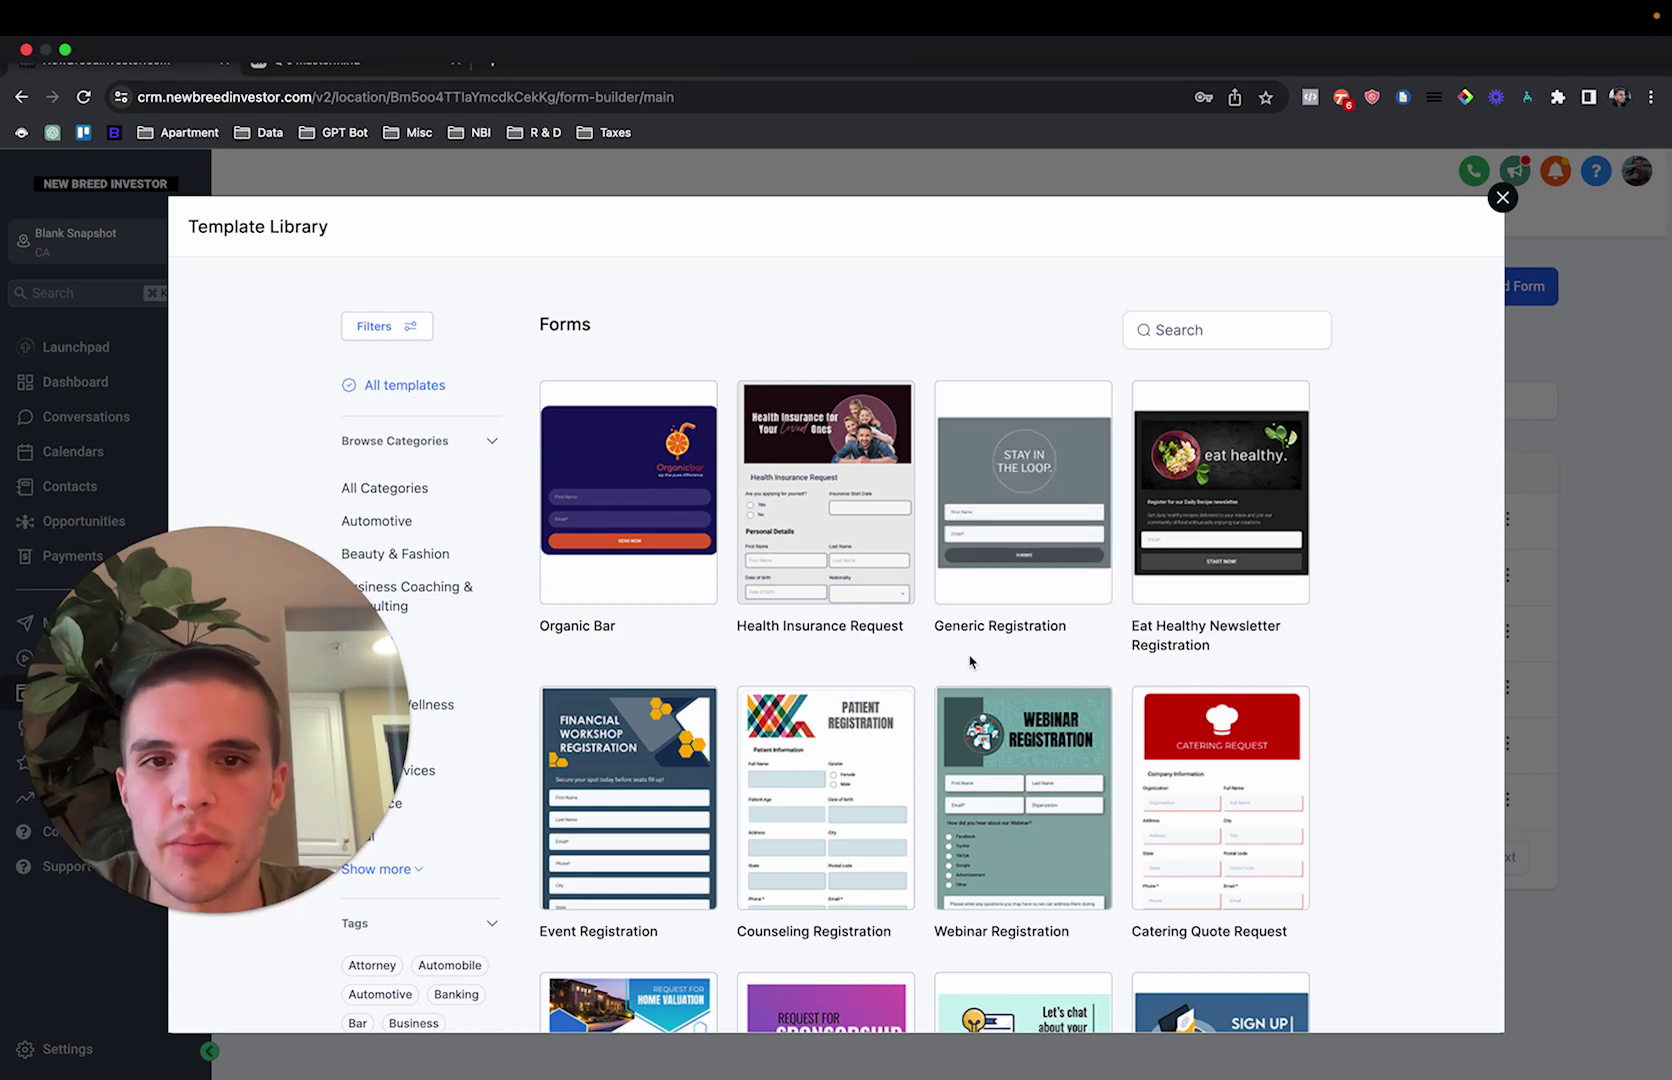
scroll(934, 640, down, 10)
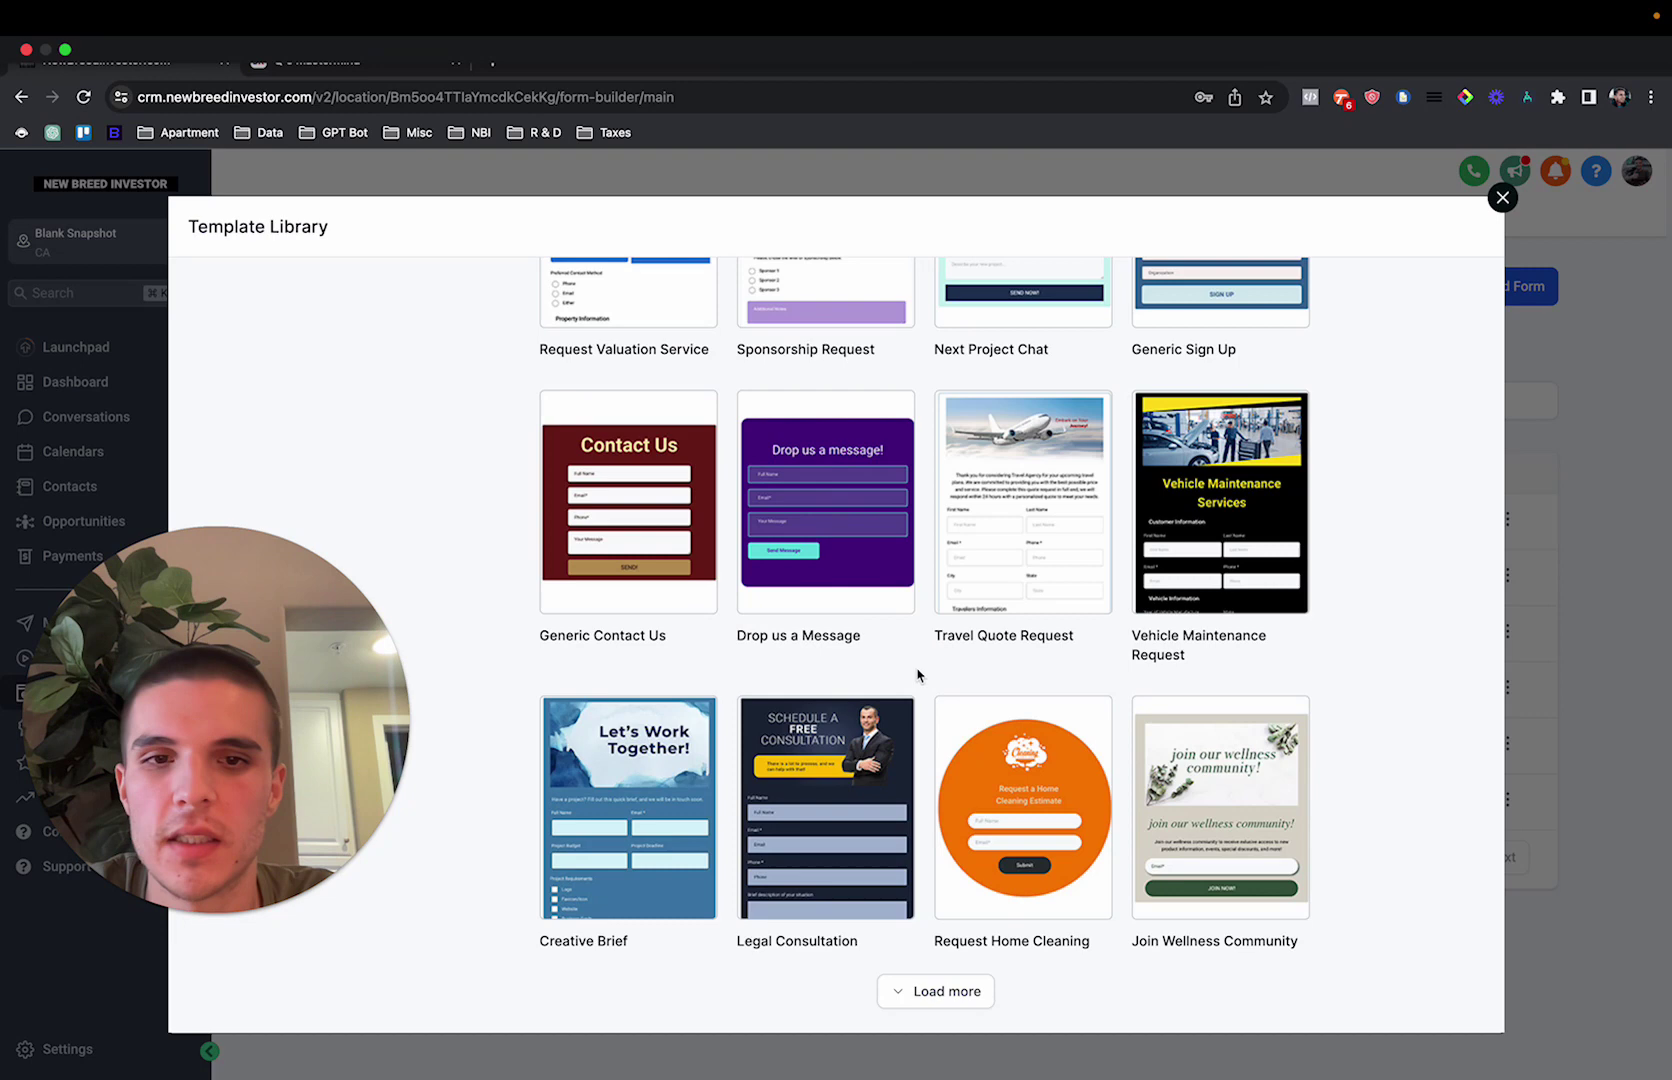
scroll(917, 675, down, 1)
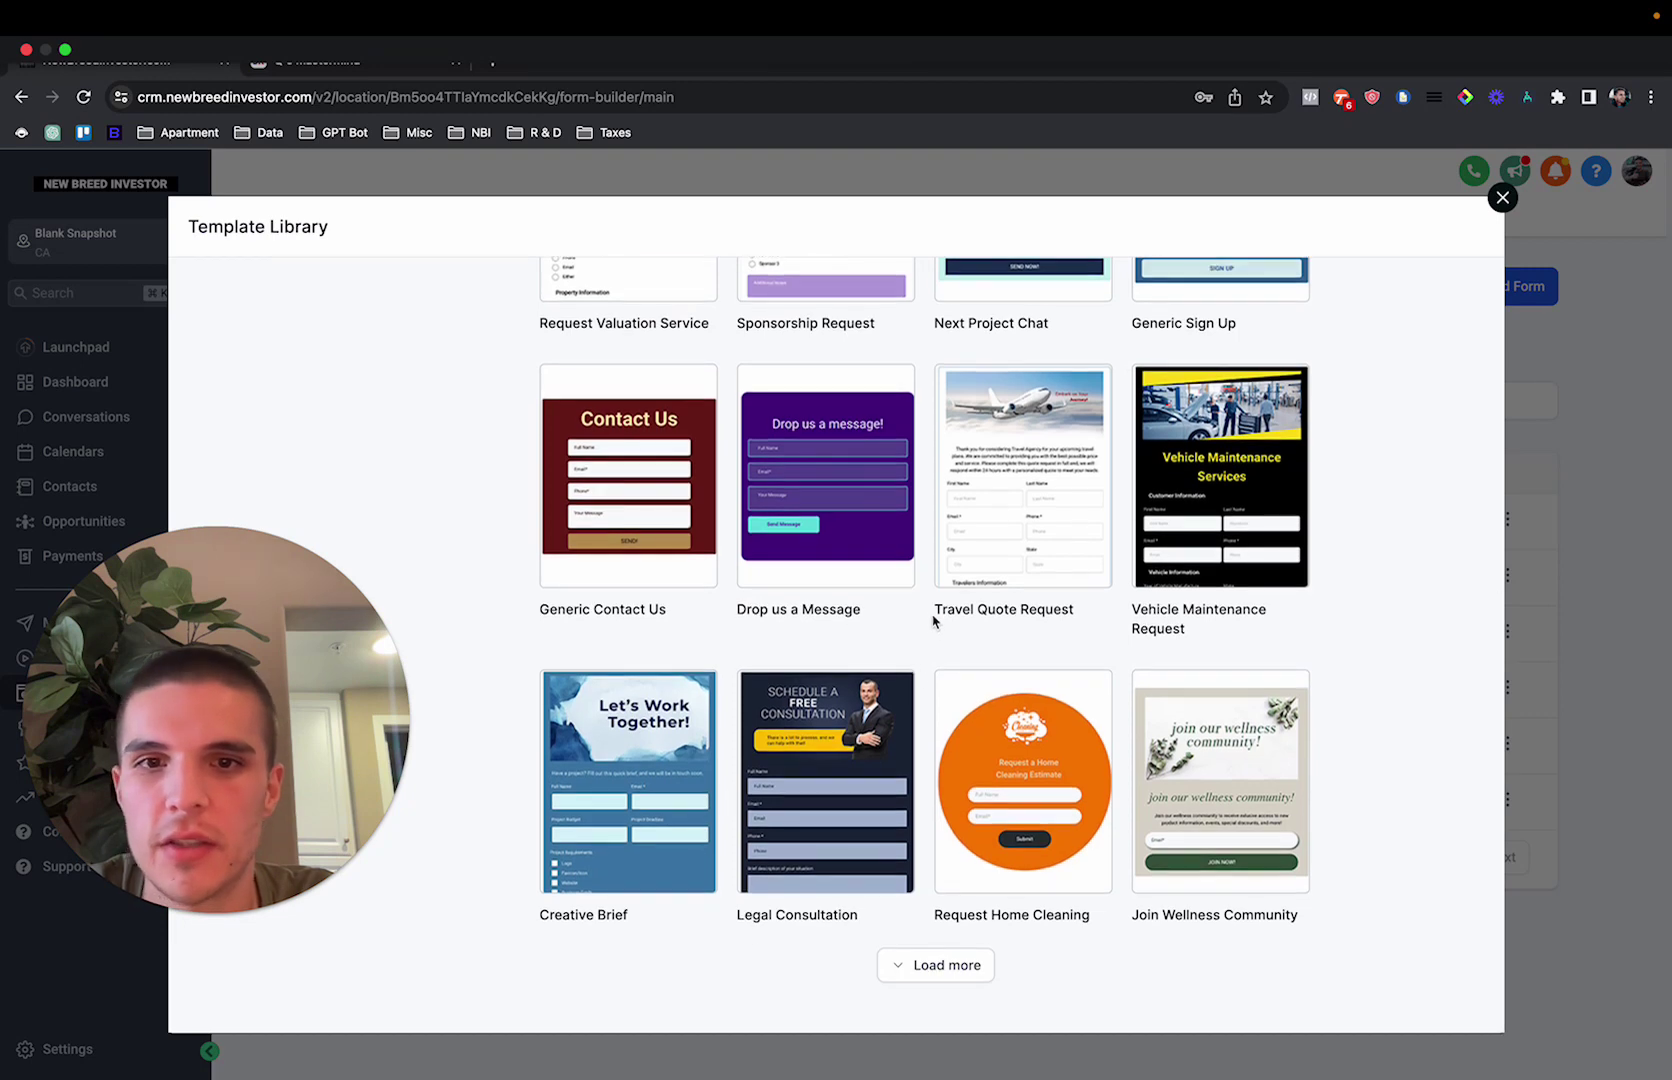
Load more templates and bring the Request Valuation Service card into view
click(921, 966)
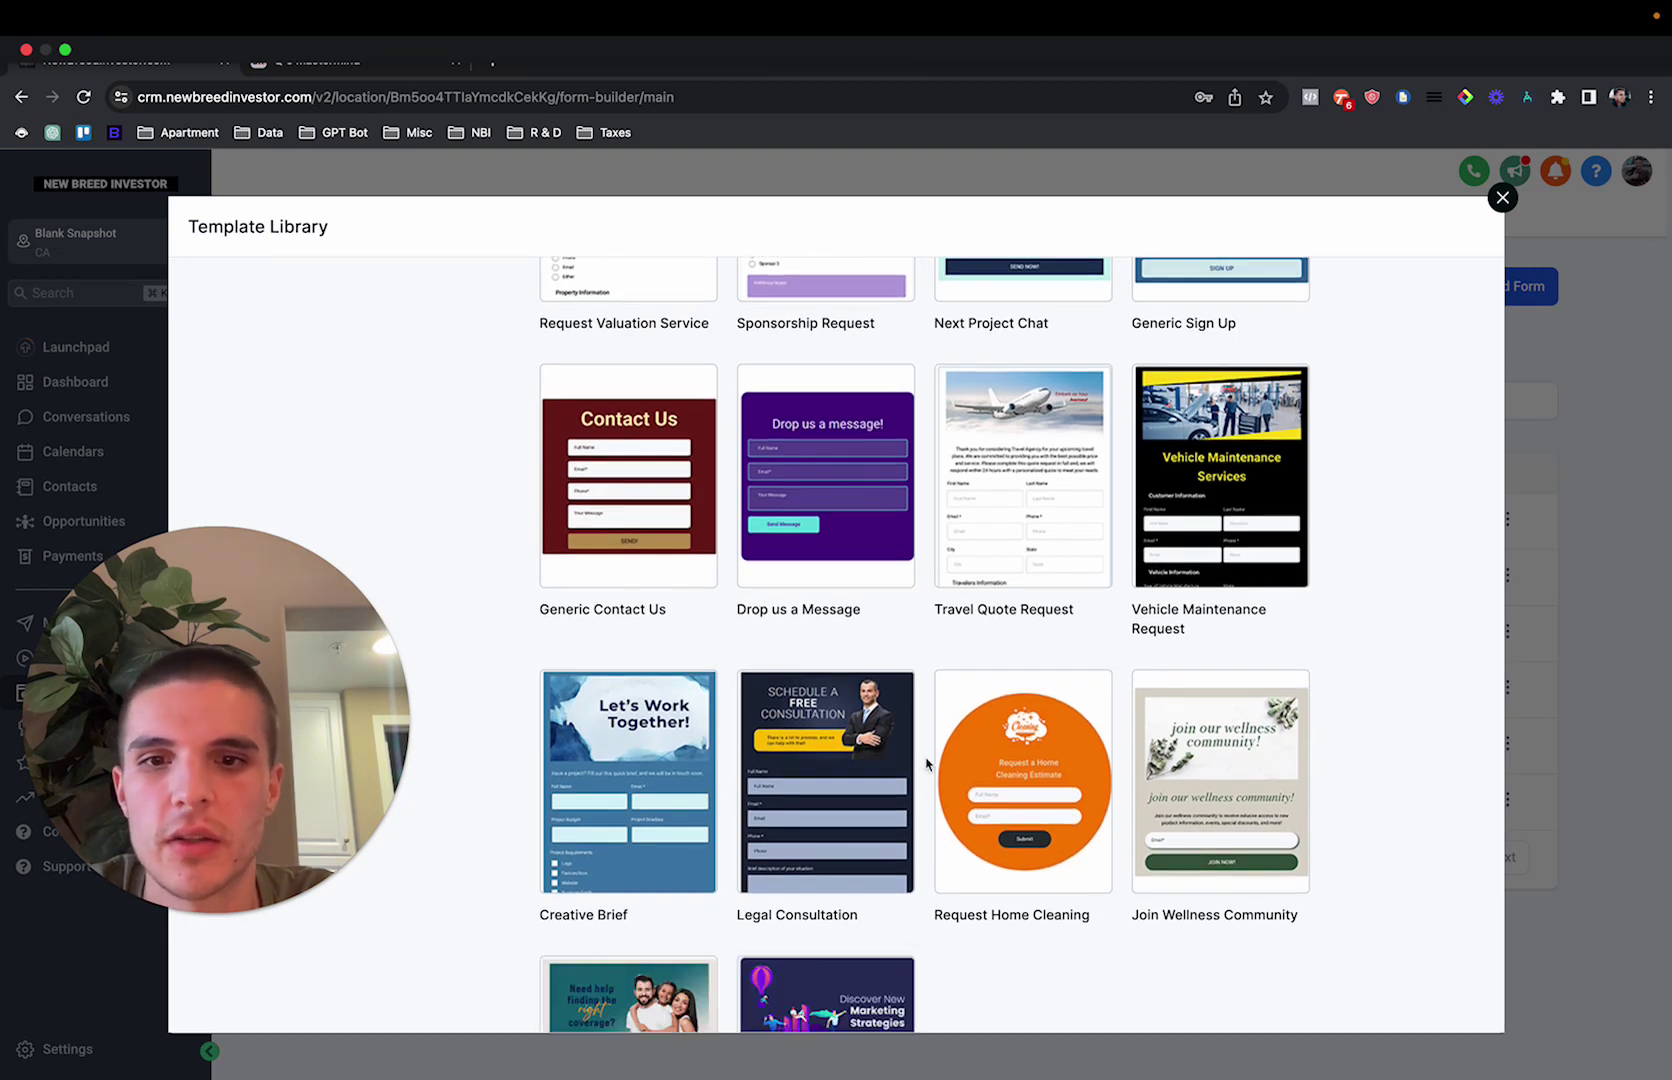
scroll(926, 764, down, 3)
scroll(944, 781, up, 15)
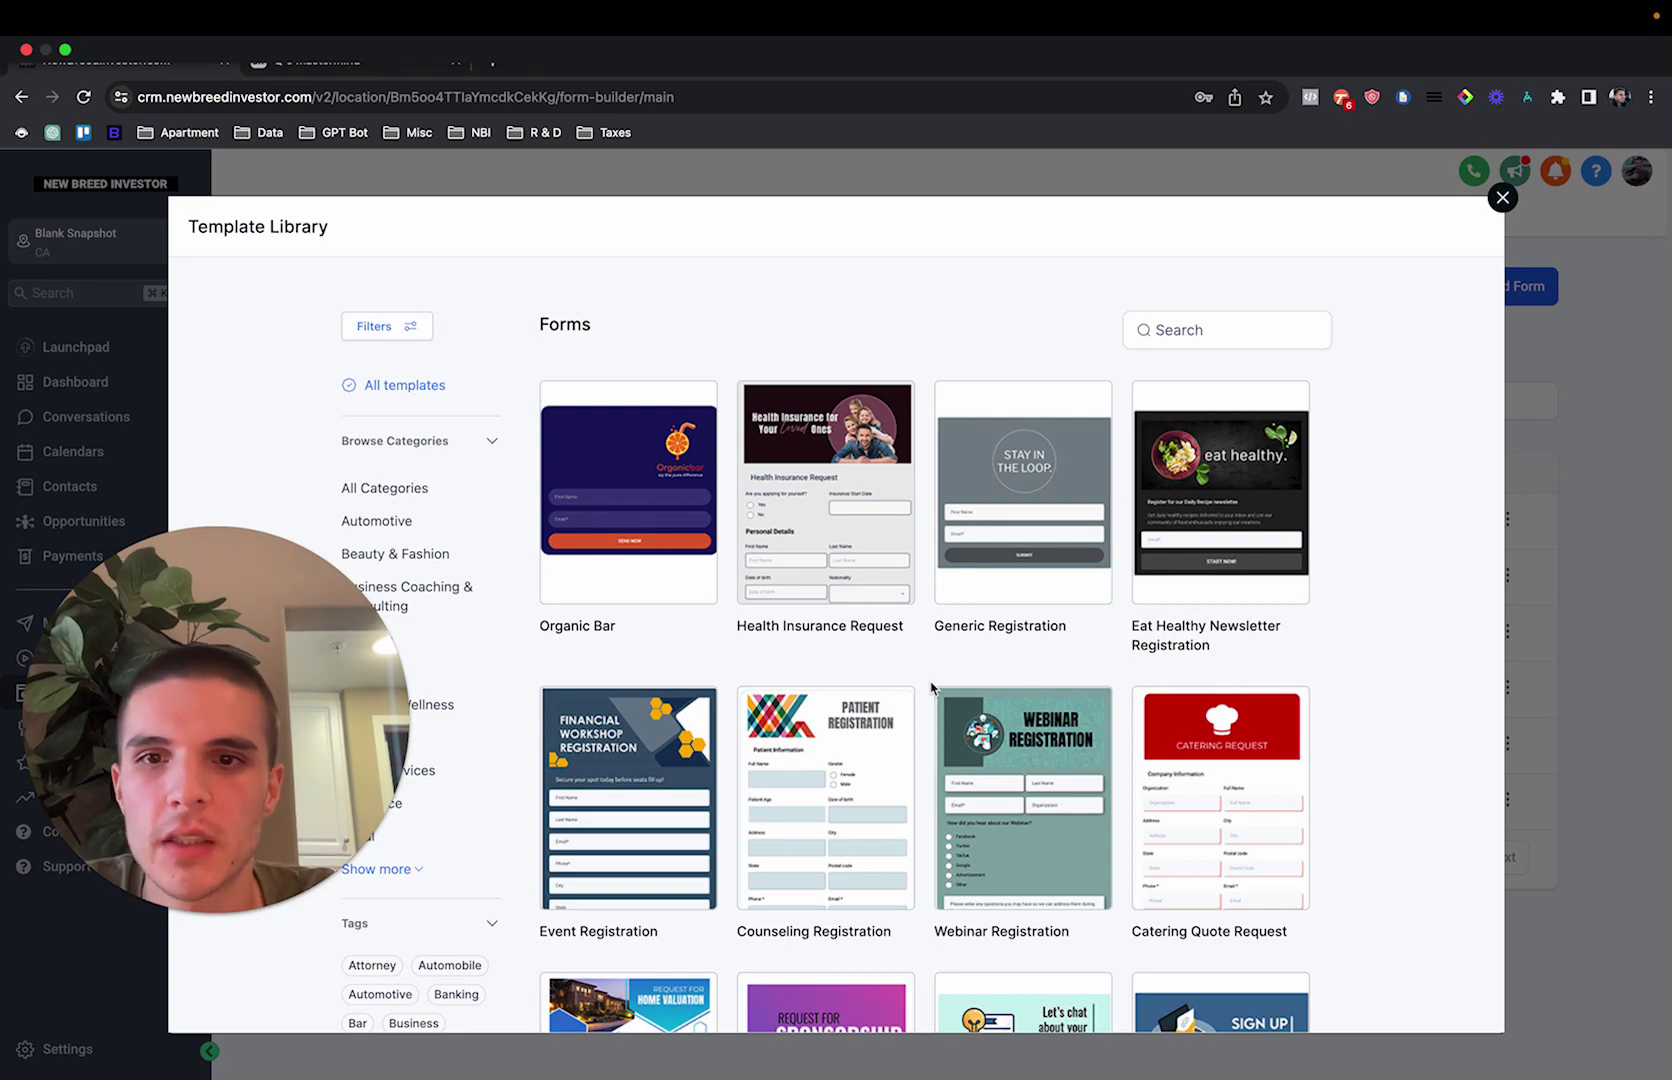
scroll(930, 688, down, 10)
scroll(930, 688, up, 3)
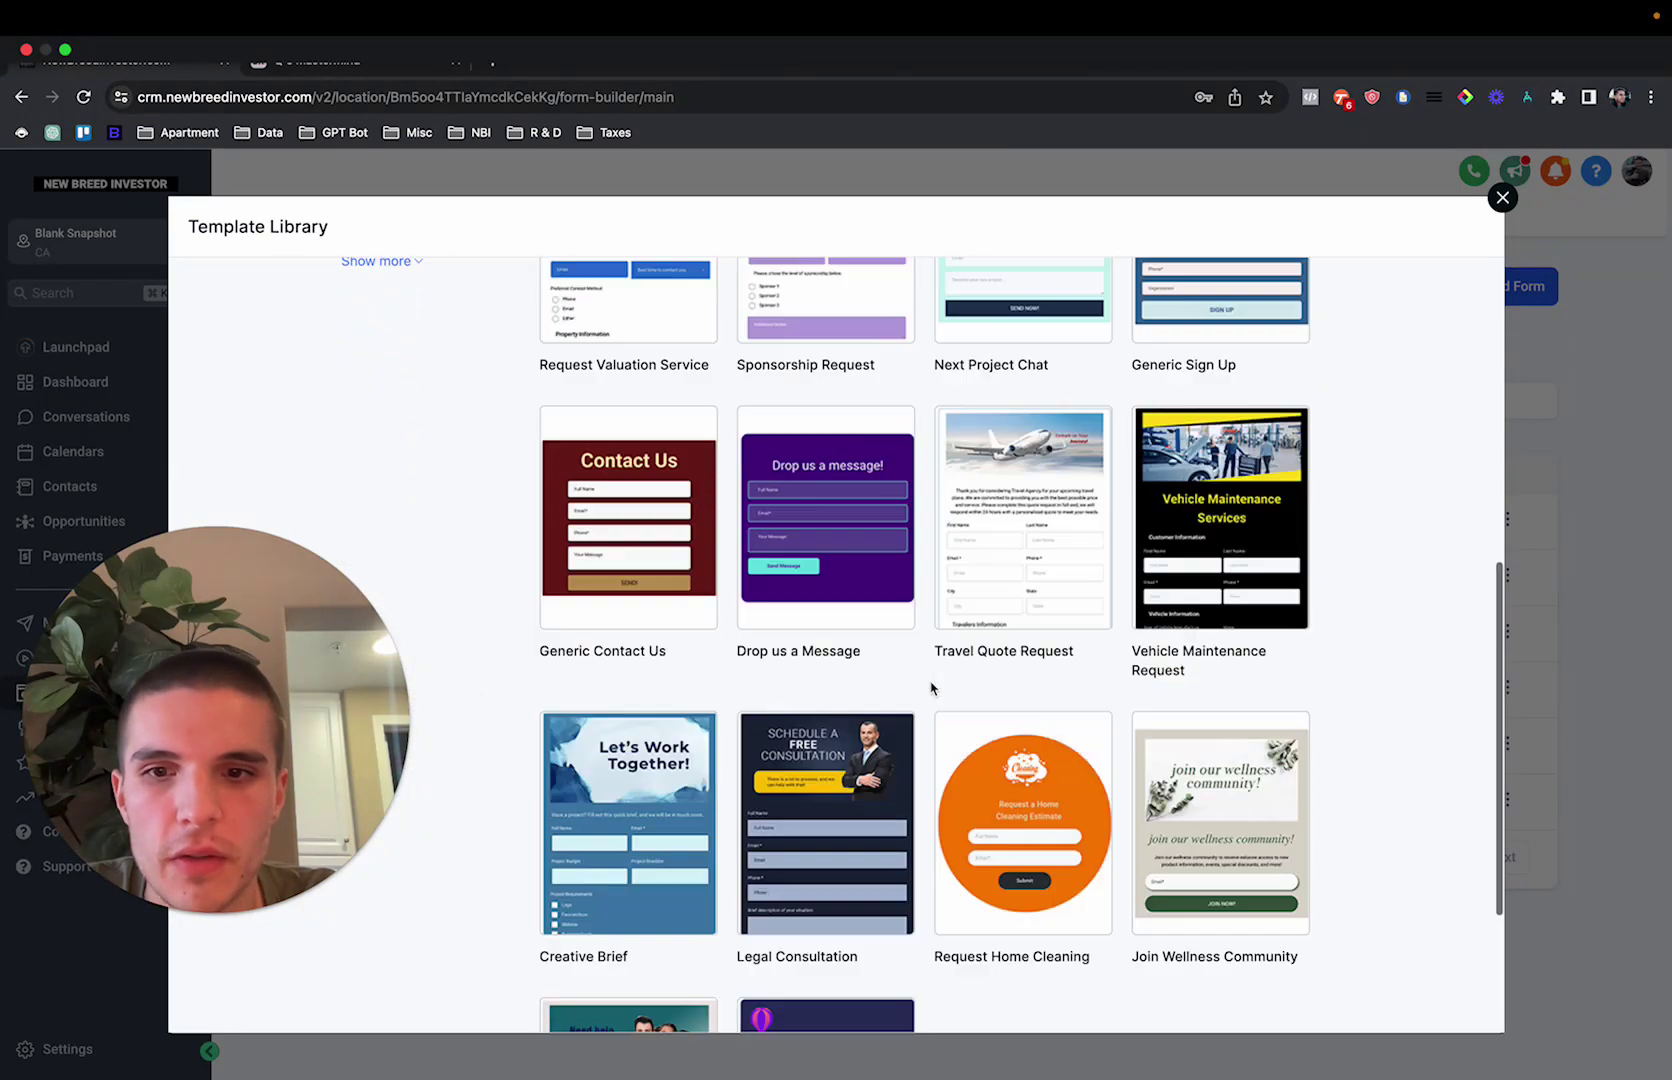
scroll(930, 688, up, 7)
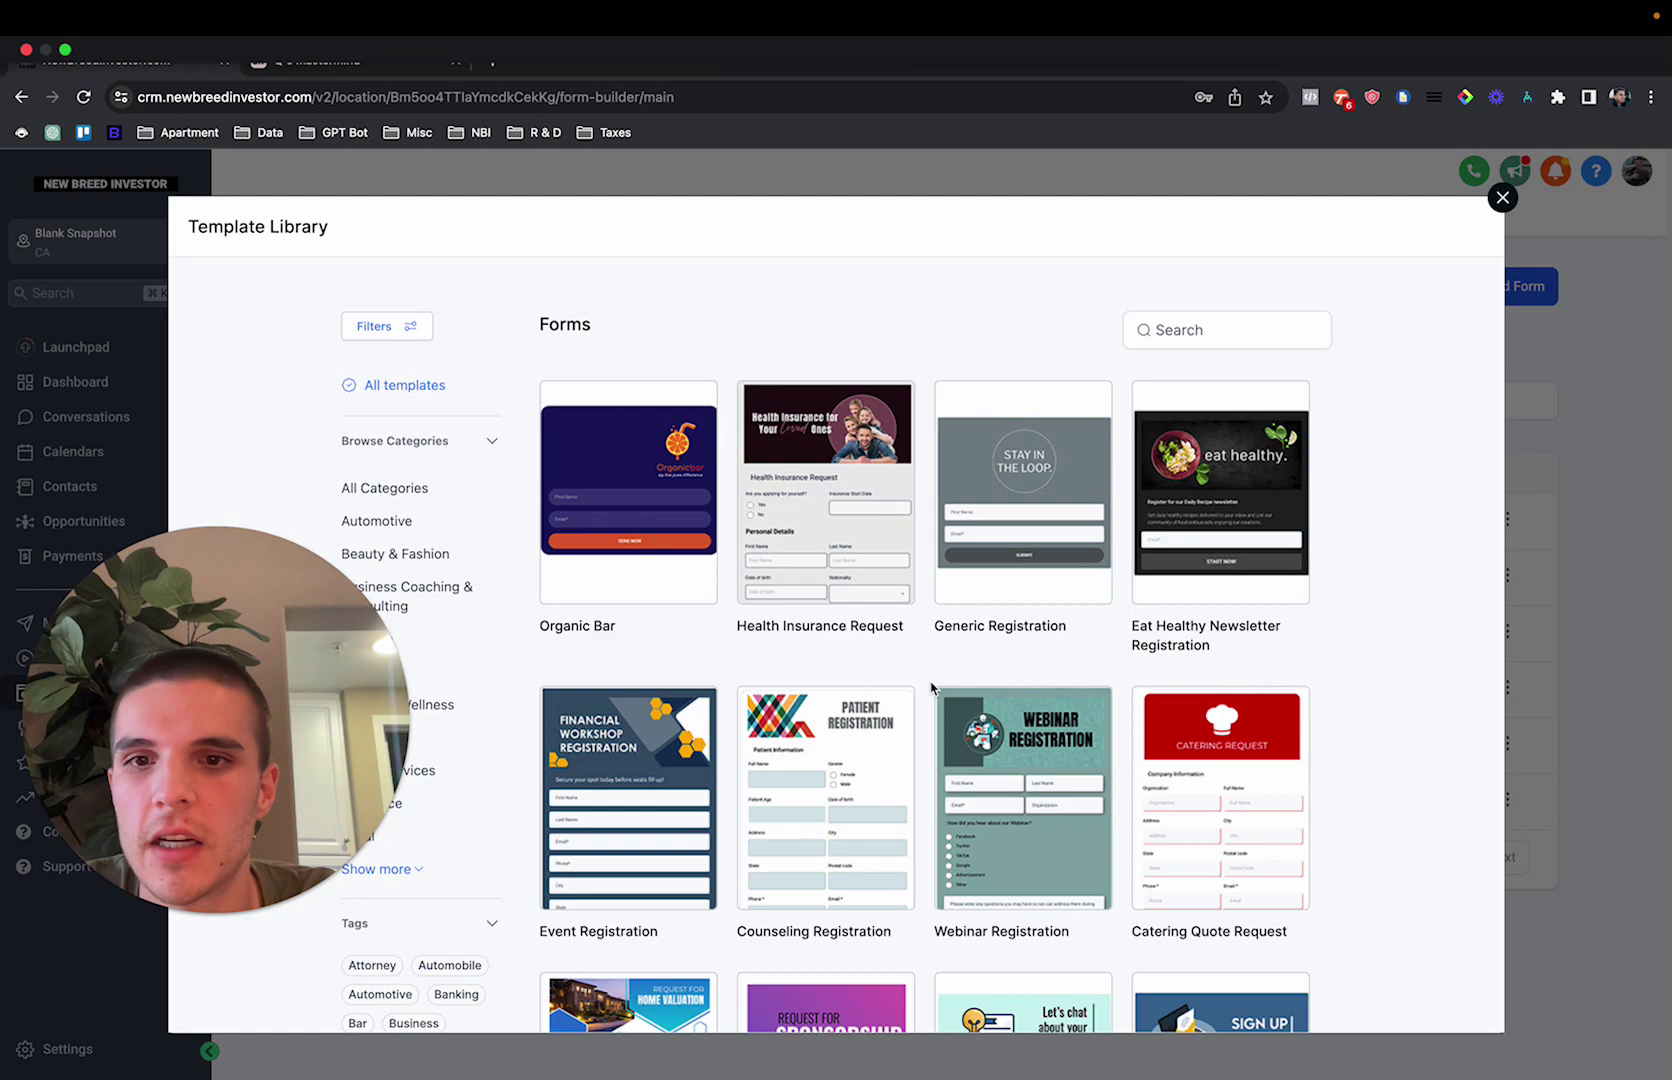
scroll(930, 688, down, 10)
scroll(930, 688, up, 4)
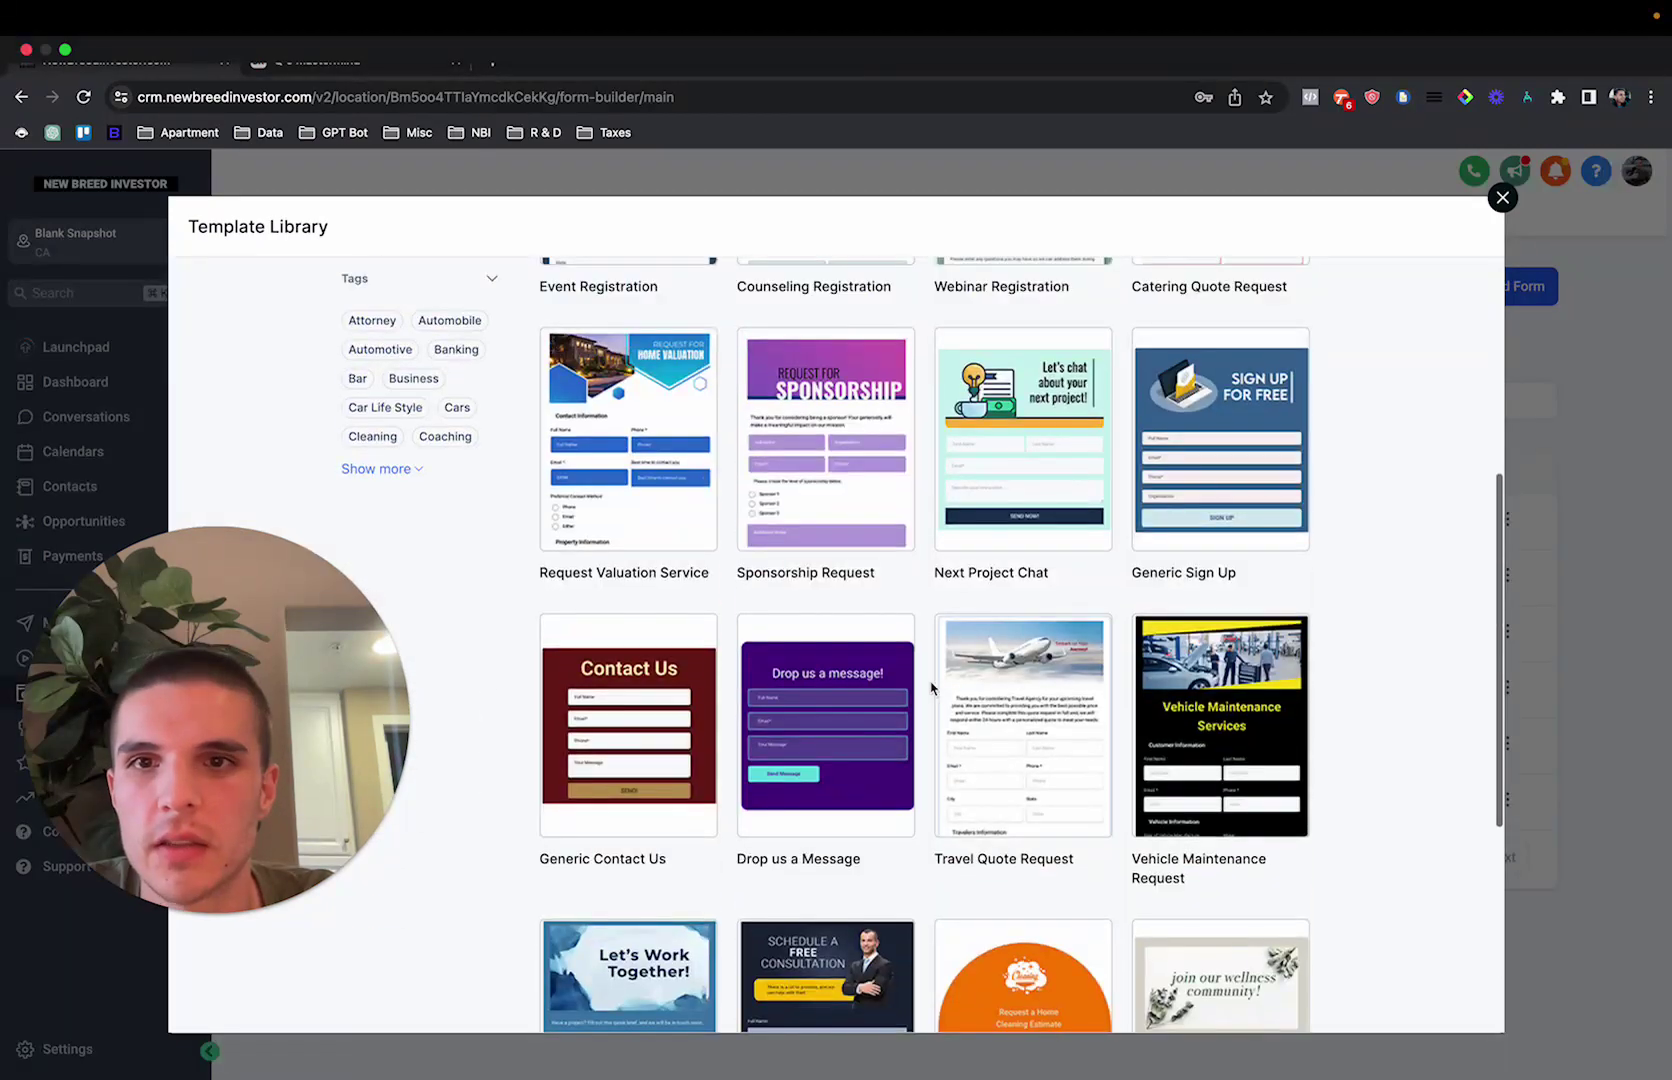
mouse_move(669, 455)
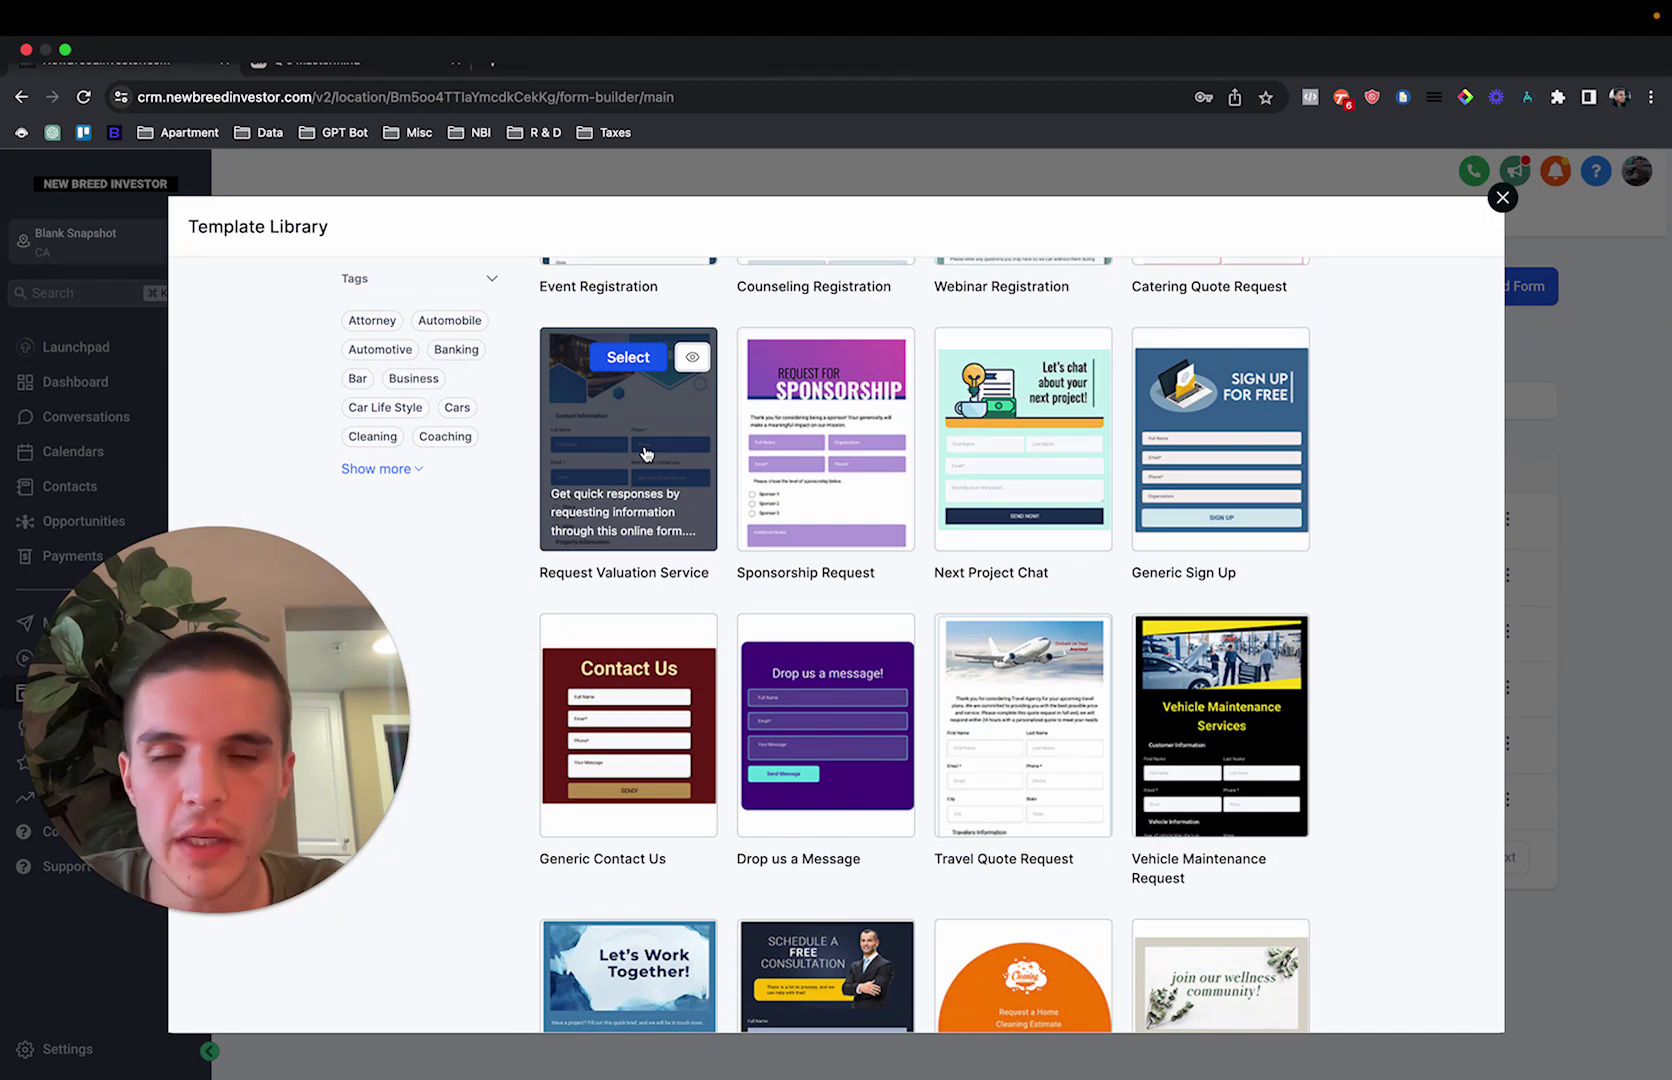
Select the Request Valuation Service template, agree to its usage terms, and get it
click(628, 360)
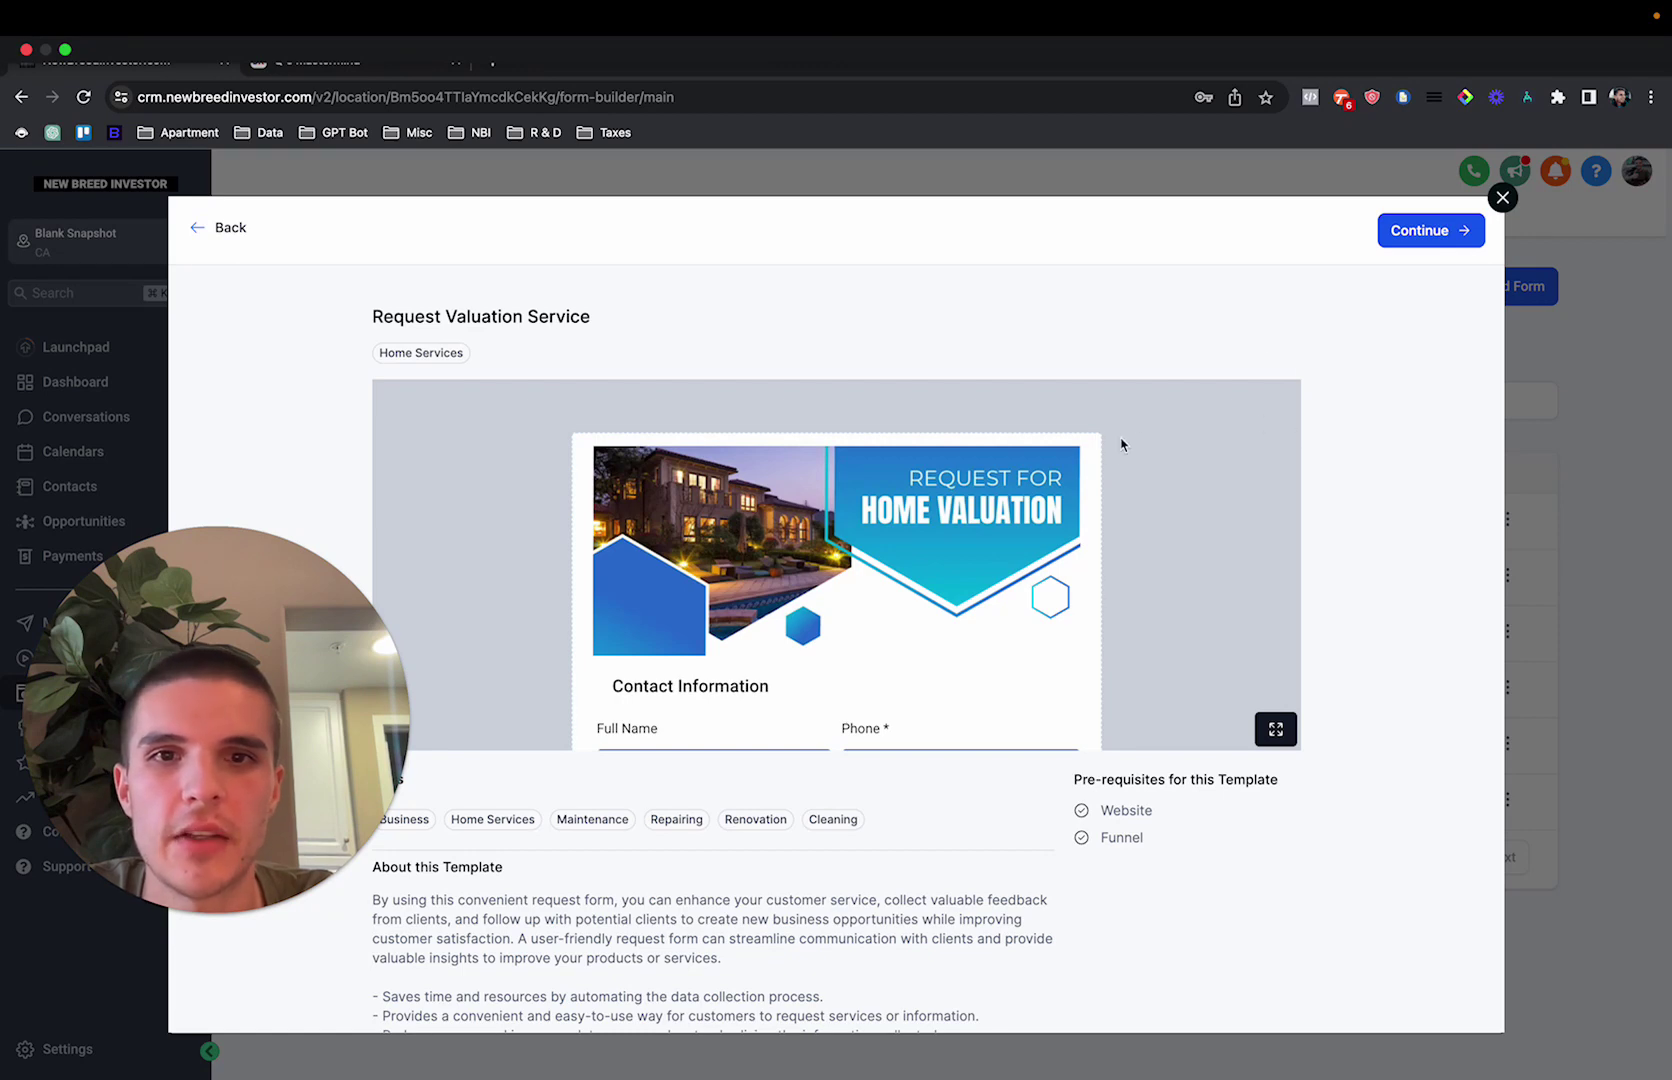
click(1413, 240)
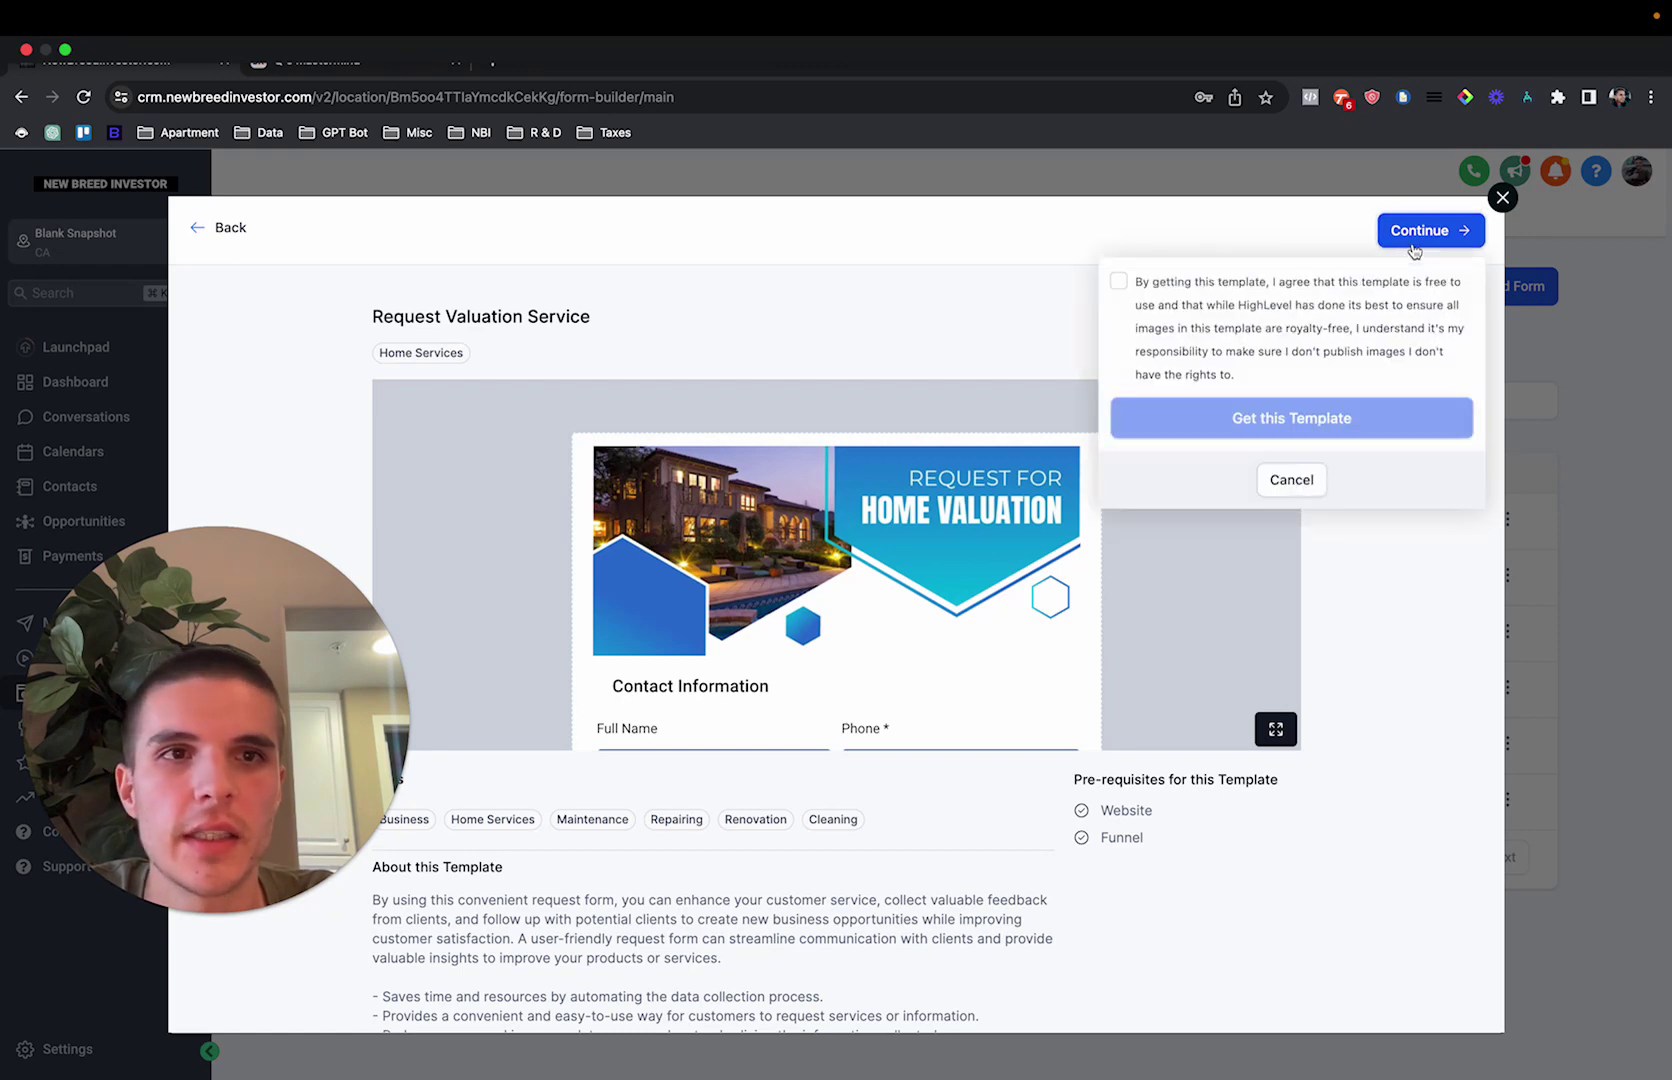
click(1119, 282)
click(1241, 420)
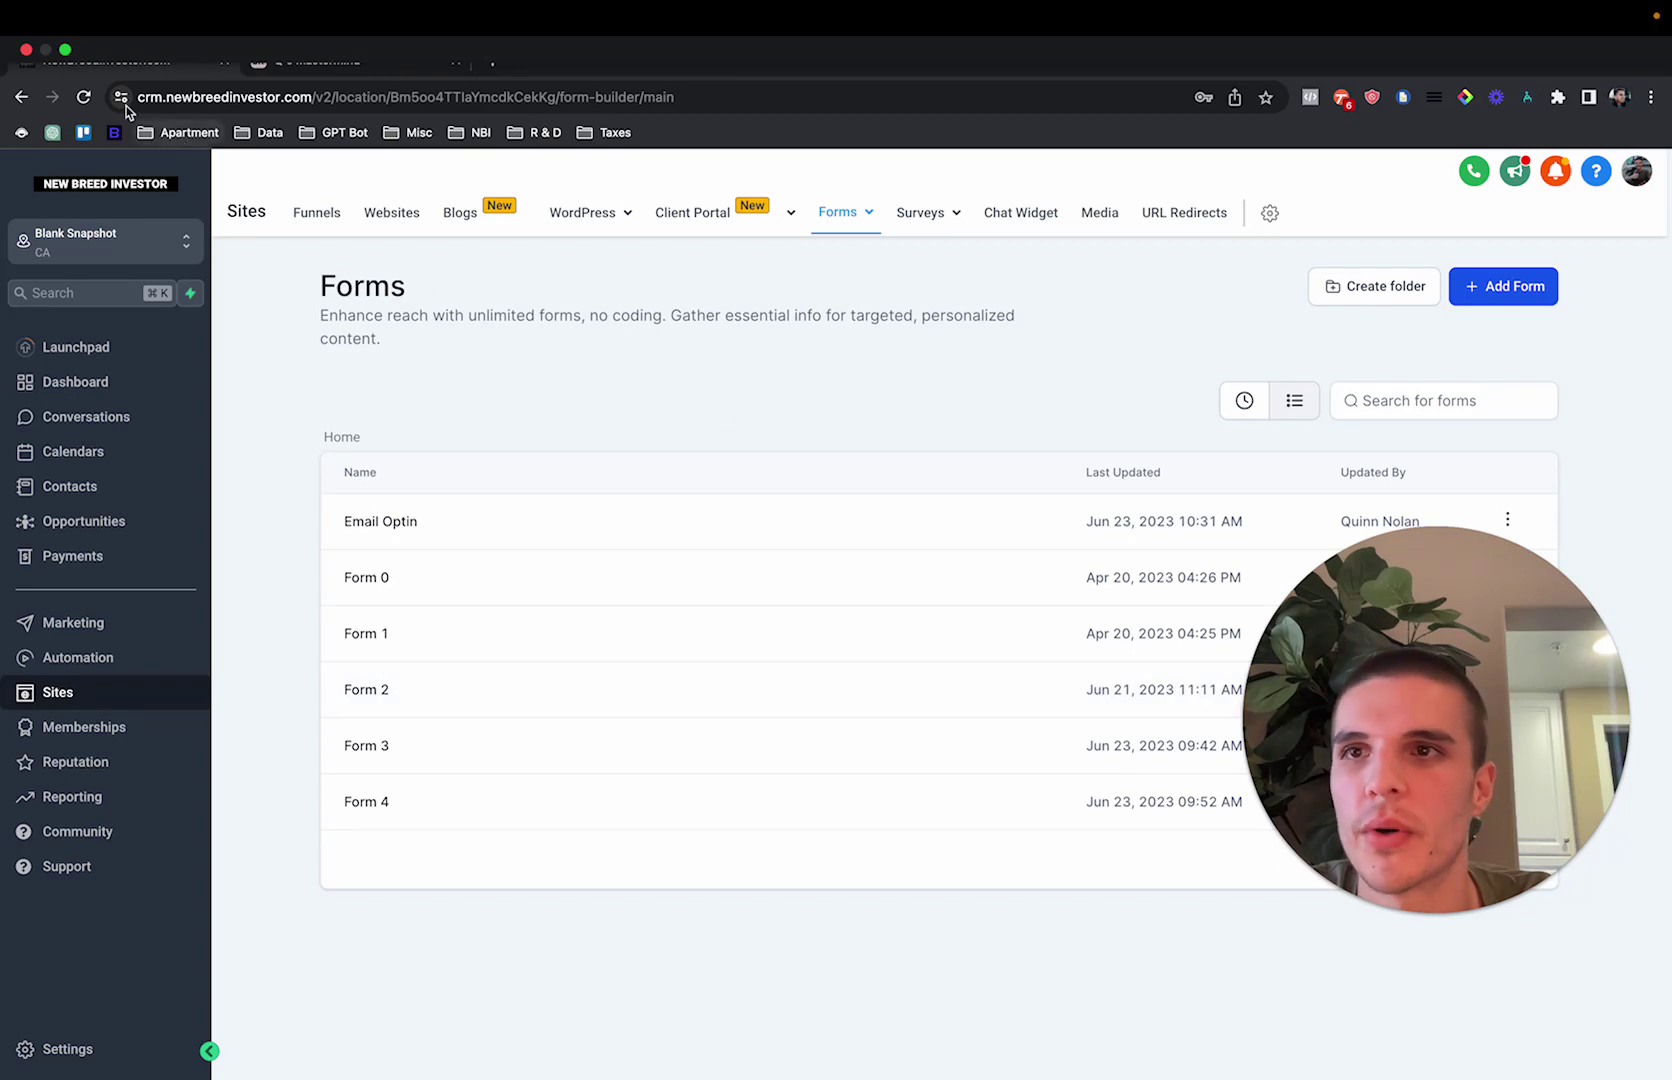
click(83, 97)
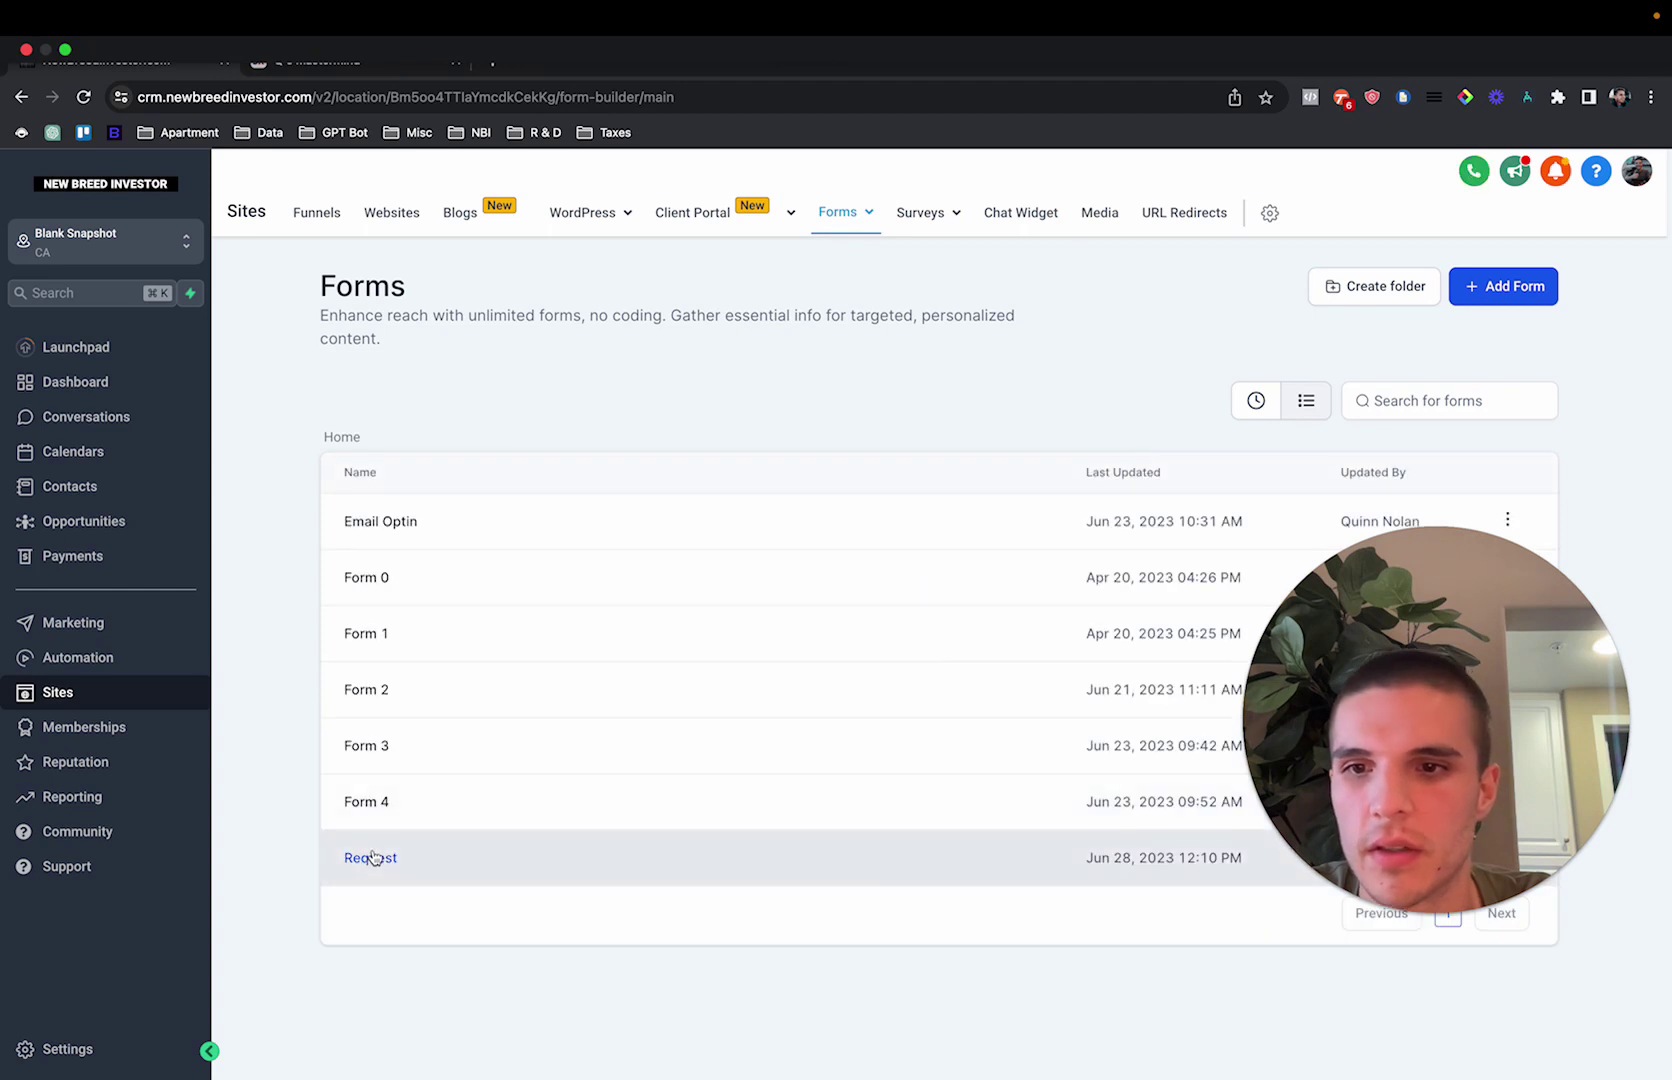
click(375, 857)
drag(1268, 673, 249, 685)
click(1200, 578)
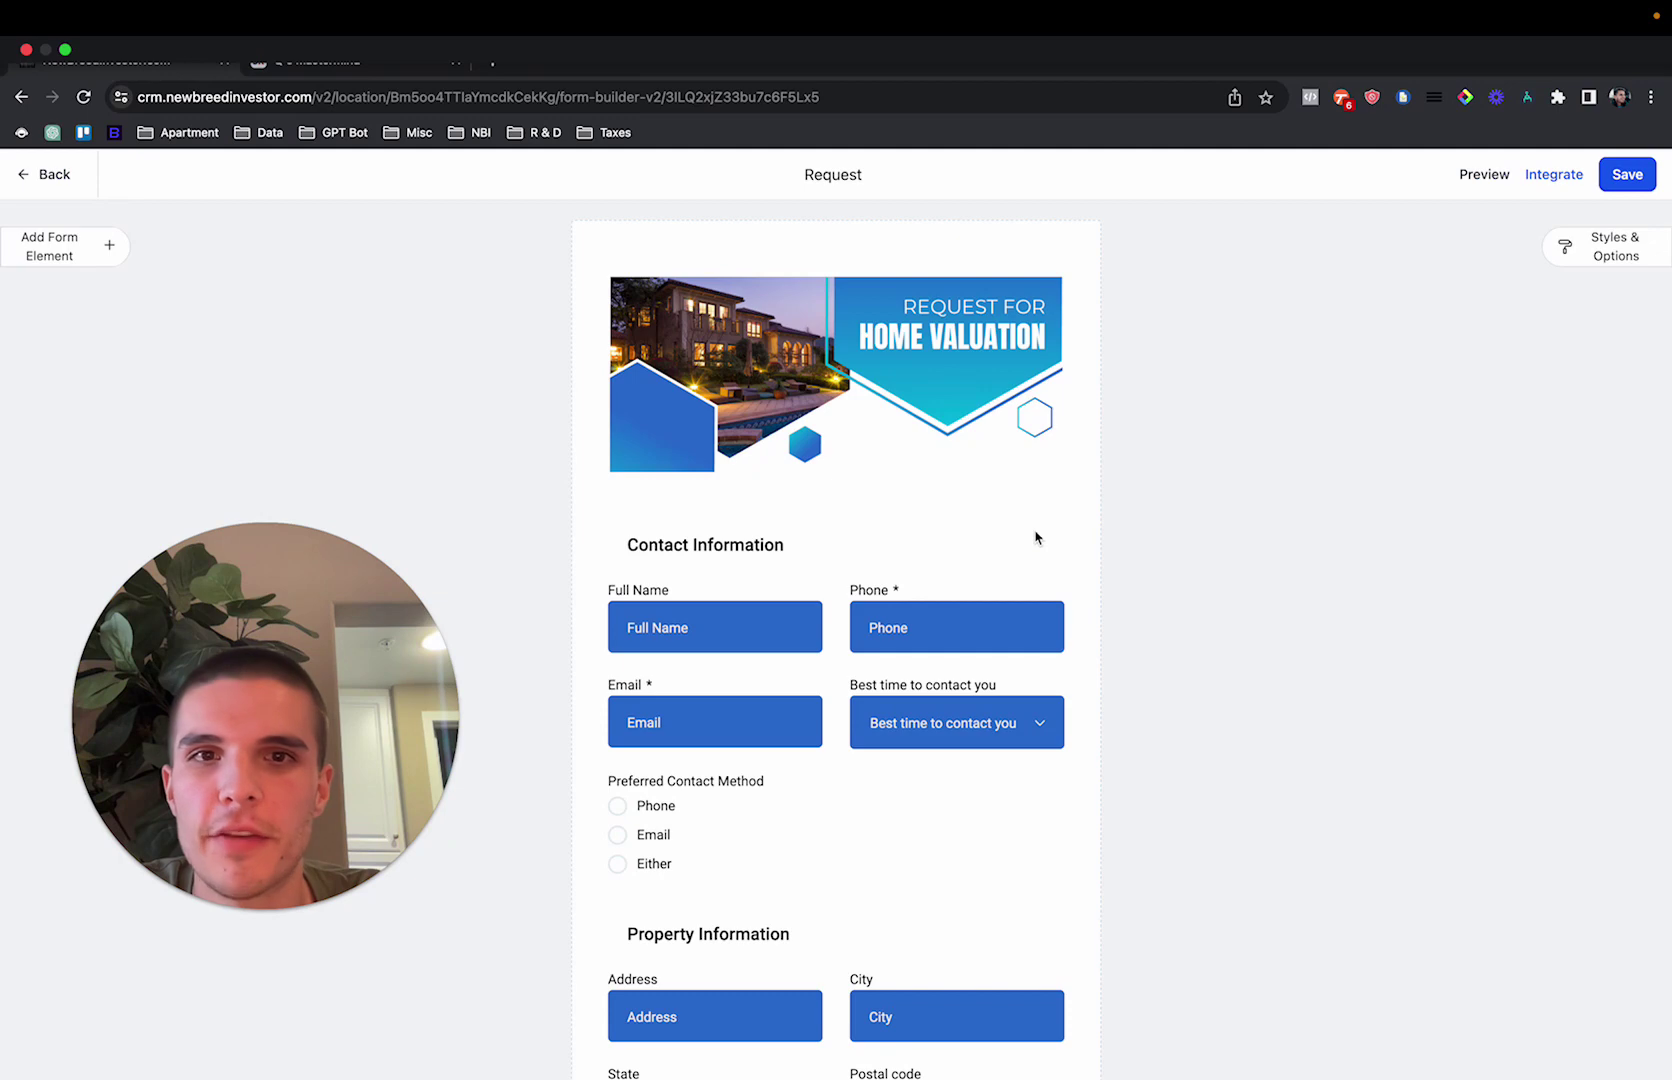
scroll(906, 566, down, 6)
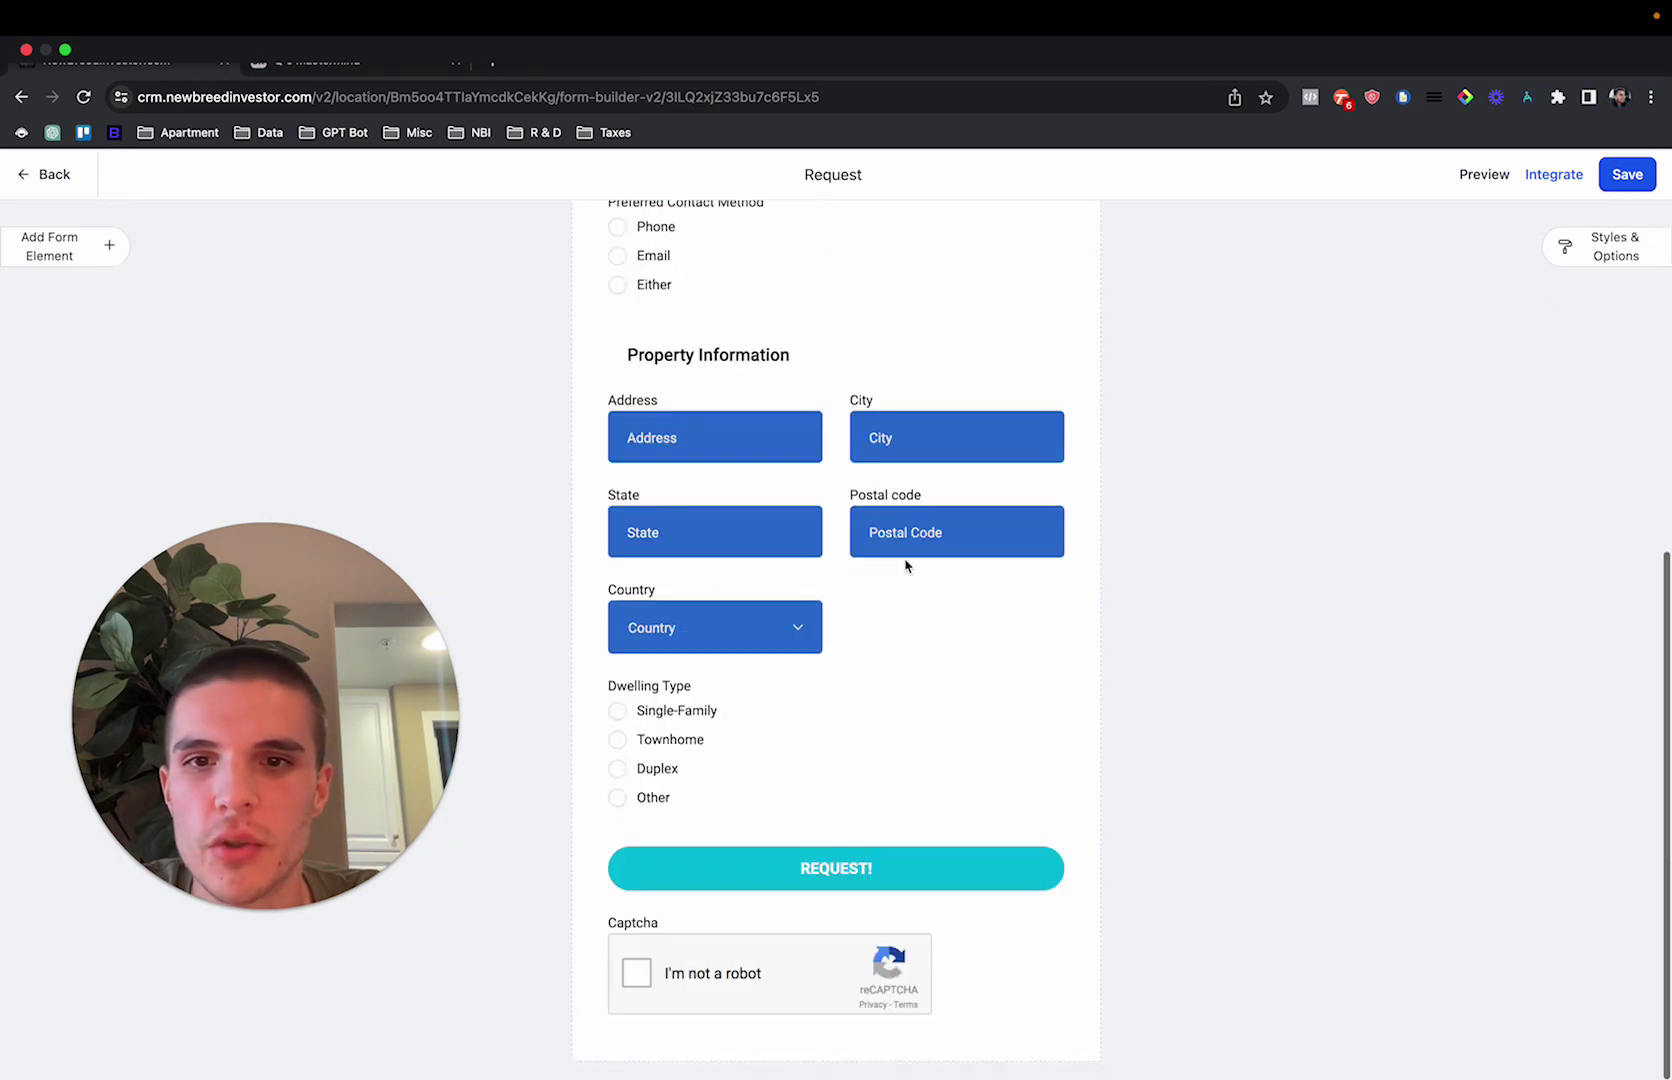
scroll(906, 566, up, 6)
click(849, 402)
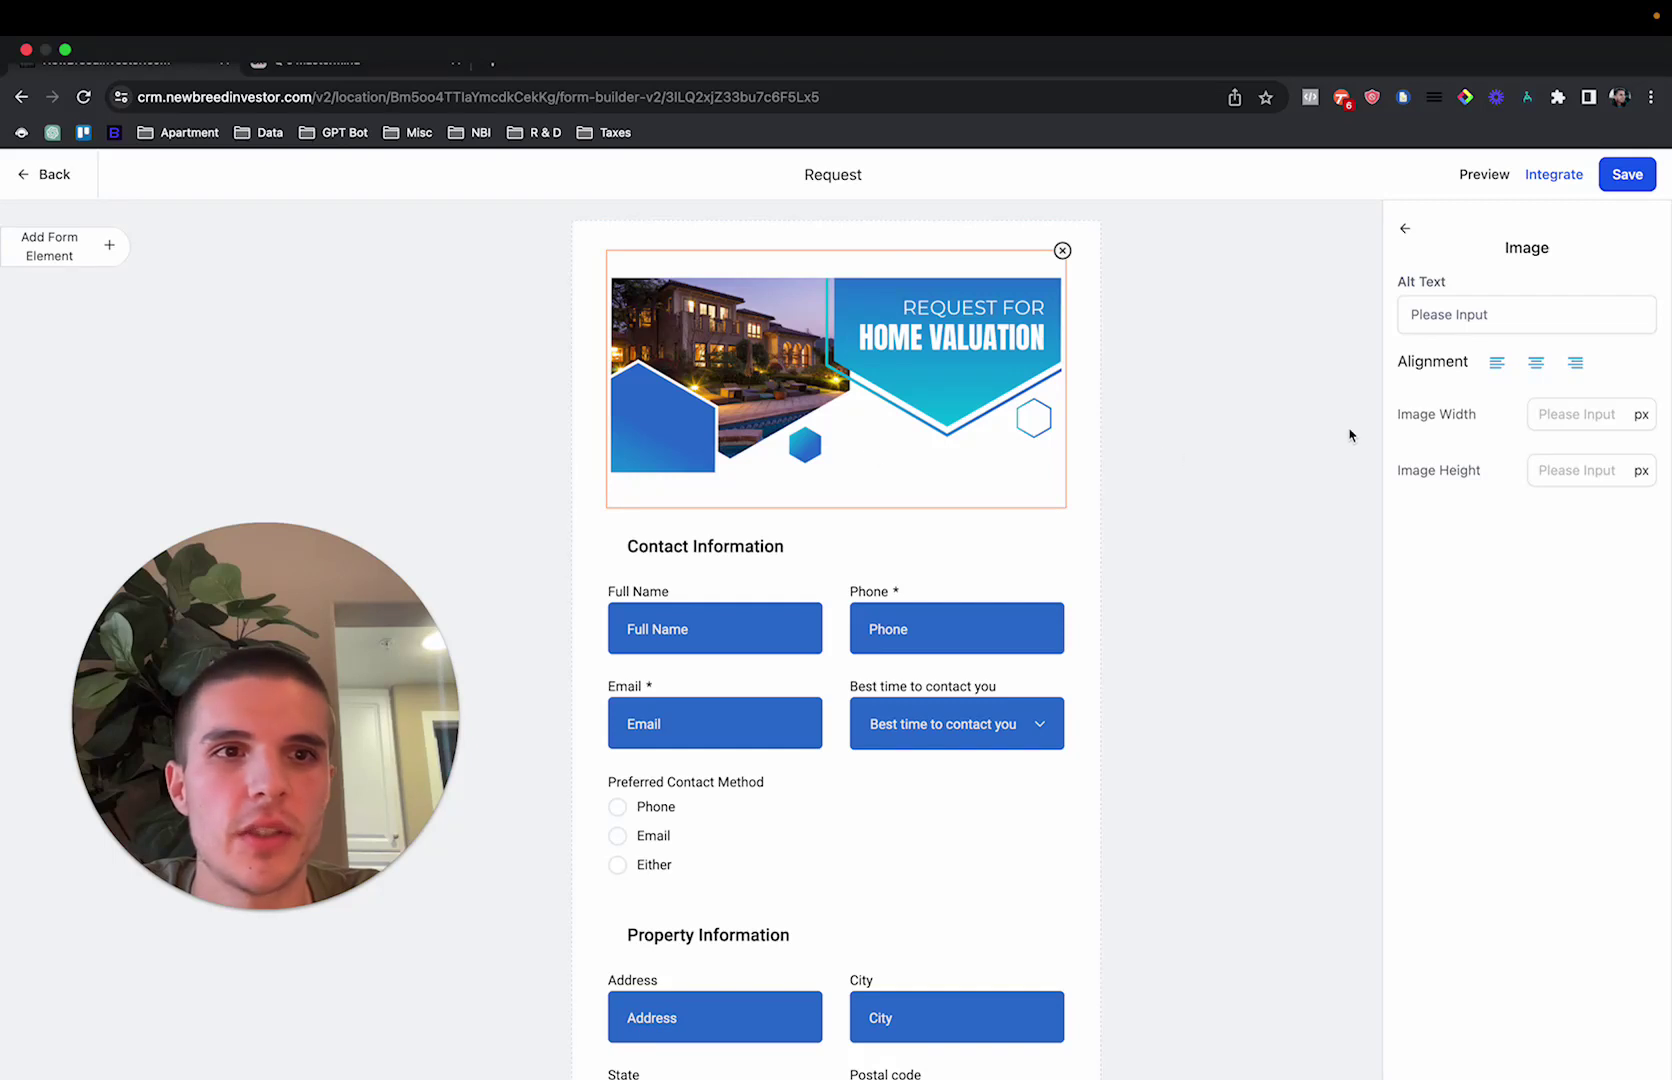
click(1406, 232)
click(957, 400)
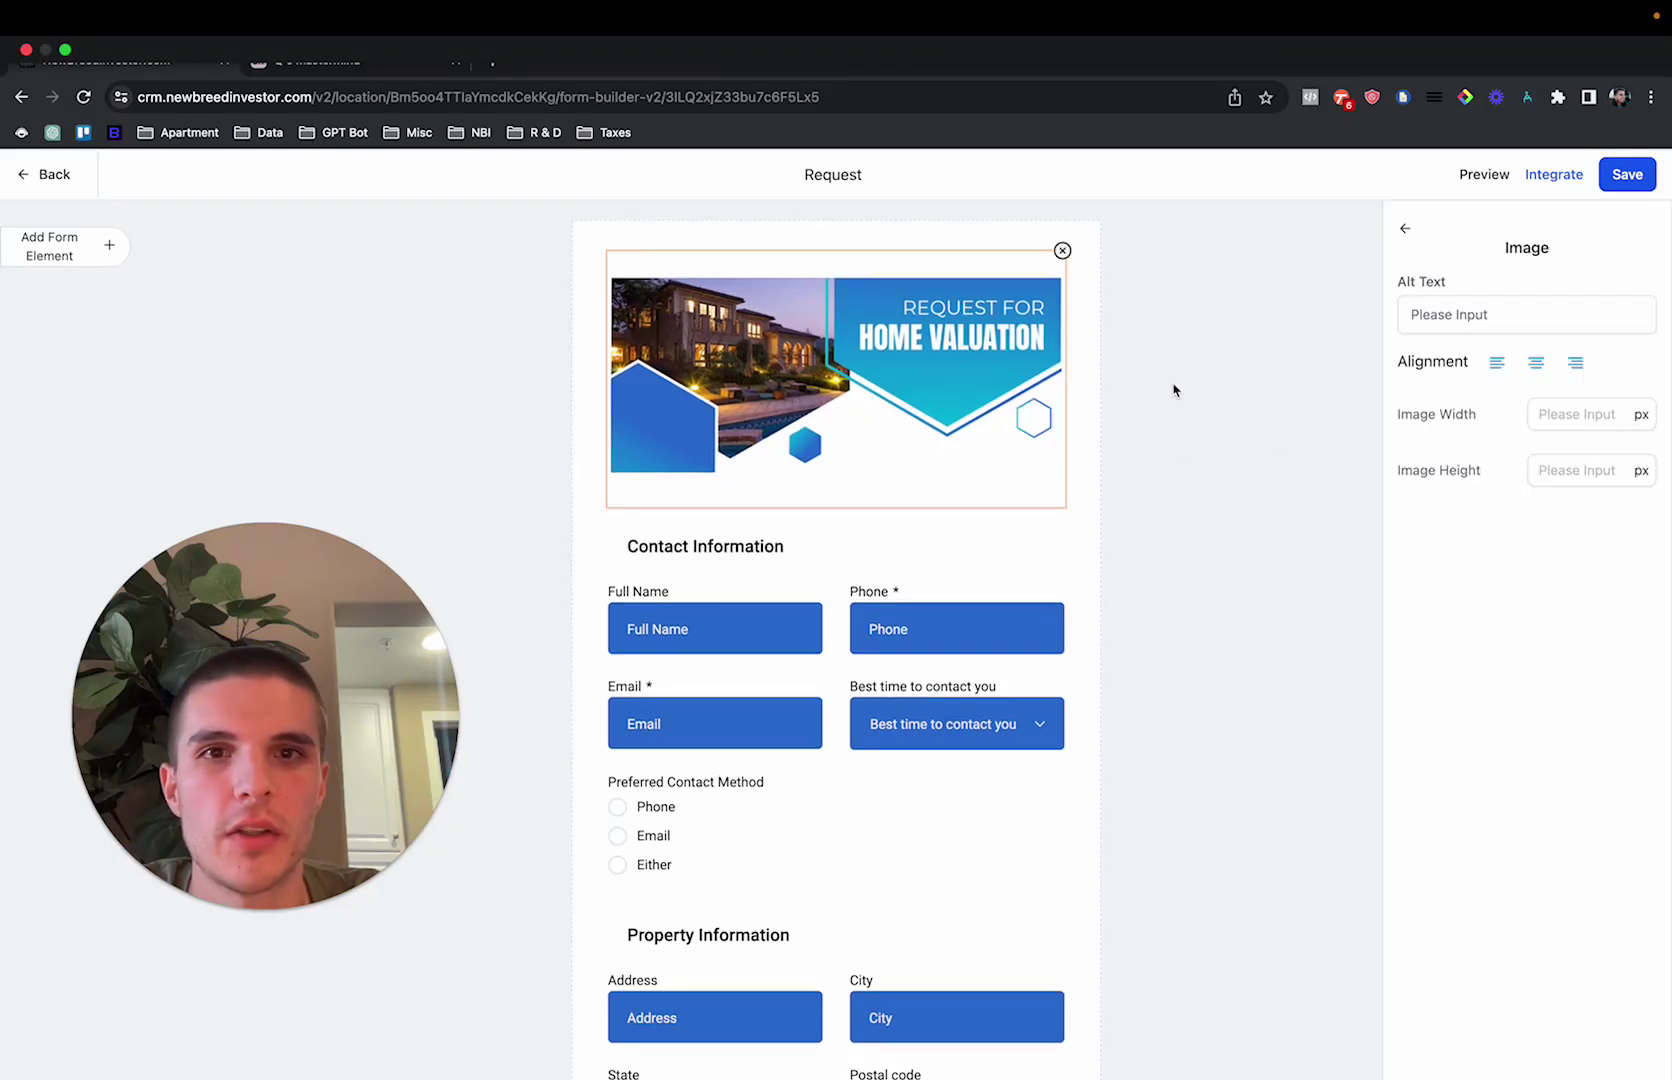
Review the form's Styles & Options settings, then close them
click(1406, 234)
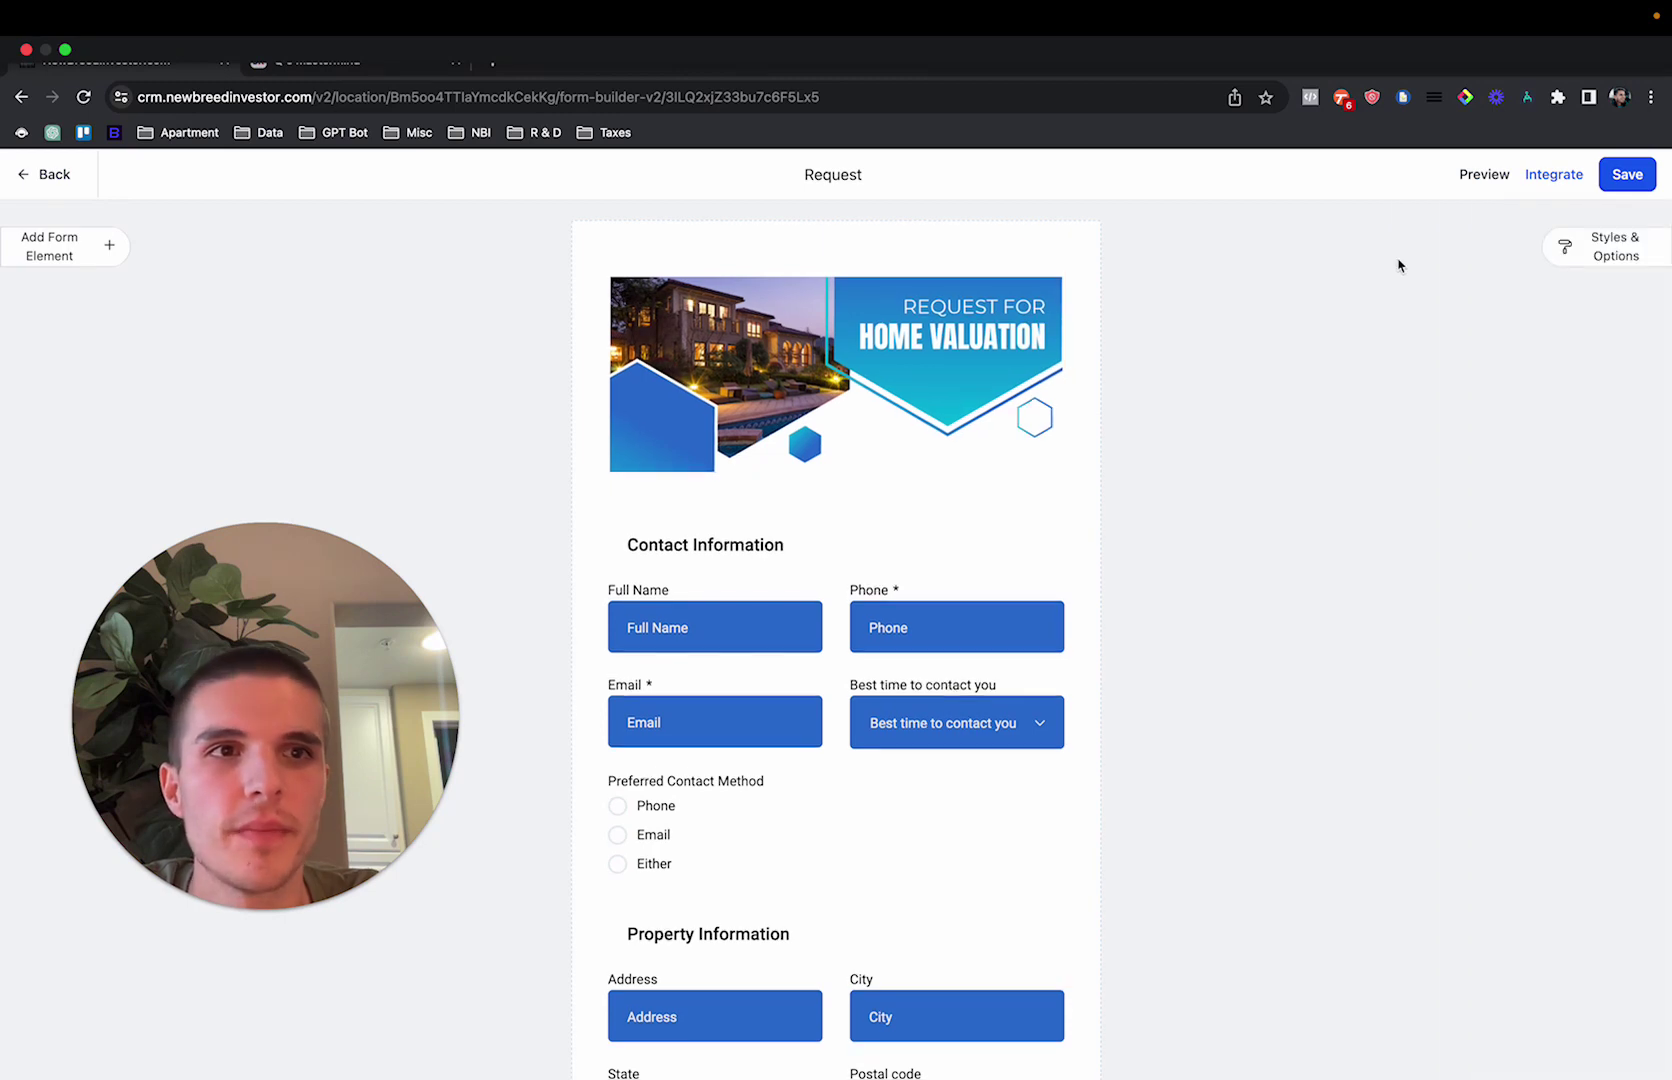
click(1568, 250)
scroll(1463, 523, down, 15)
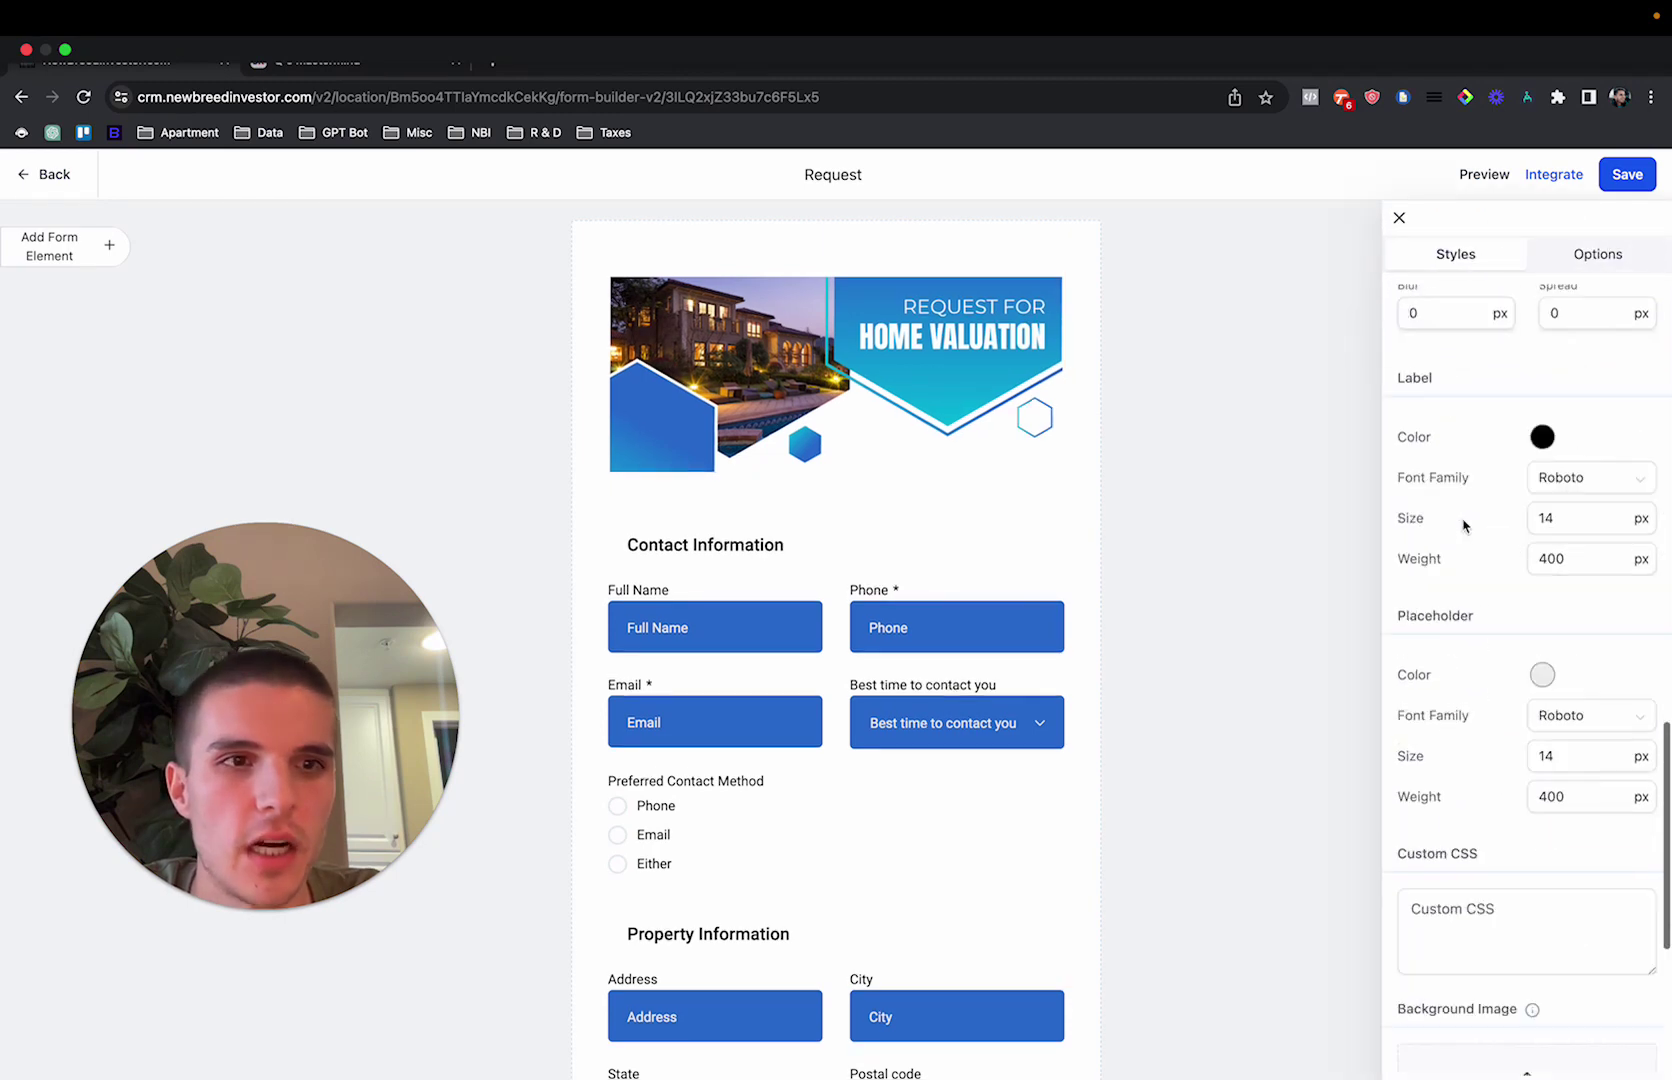
scroll(1463, 523, down, 2)
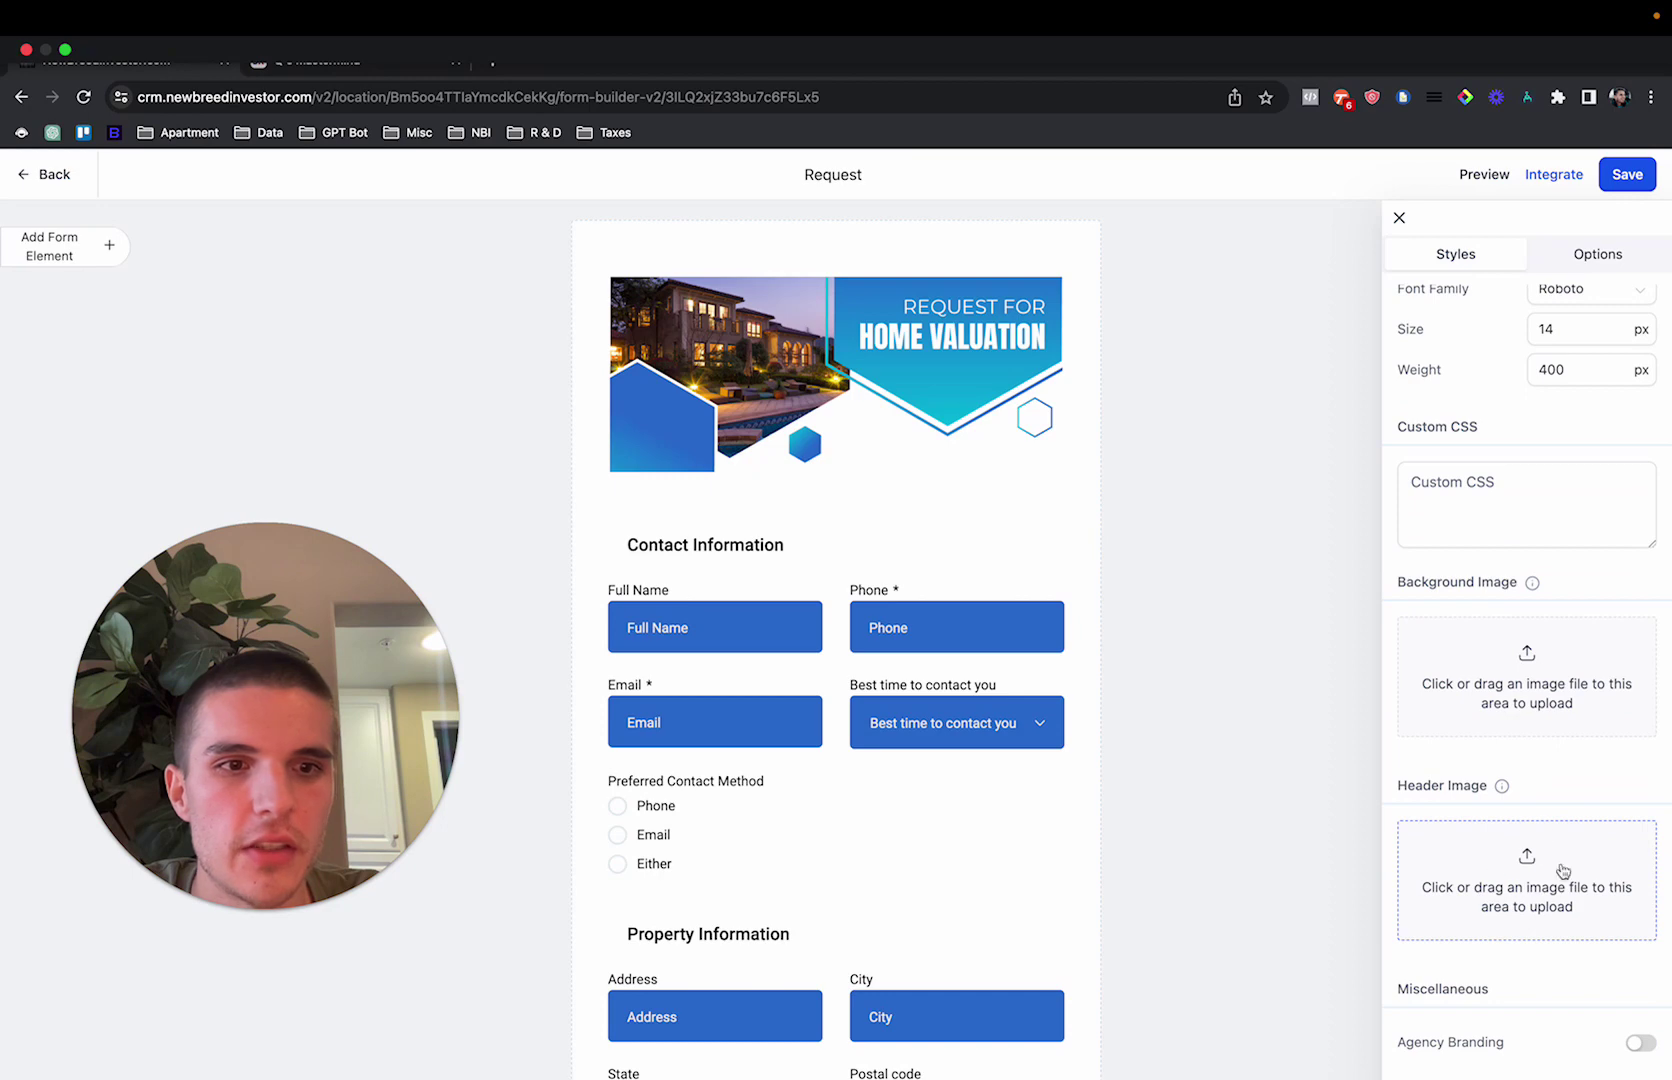
click(1399, 219)
scroll(1050, 598, down, 6)
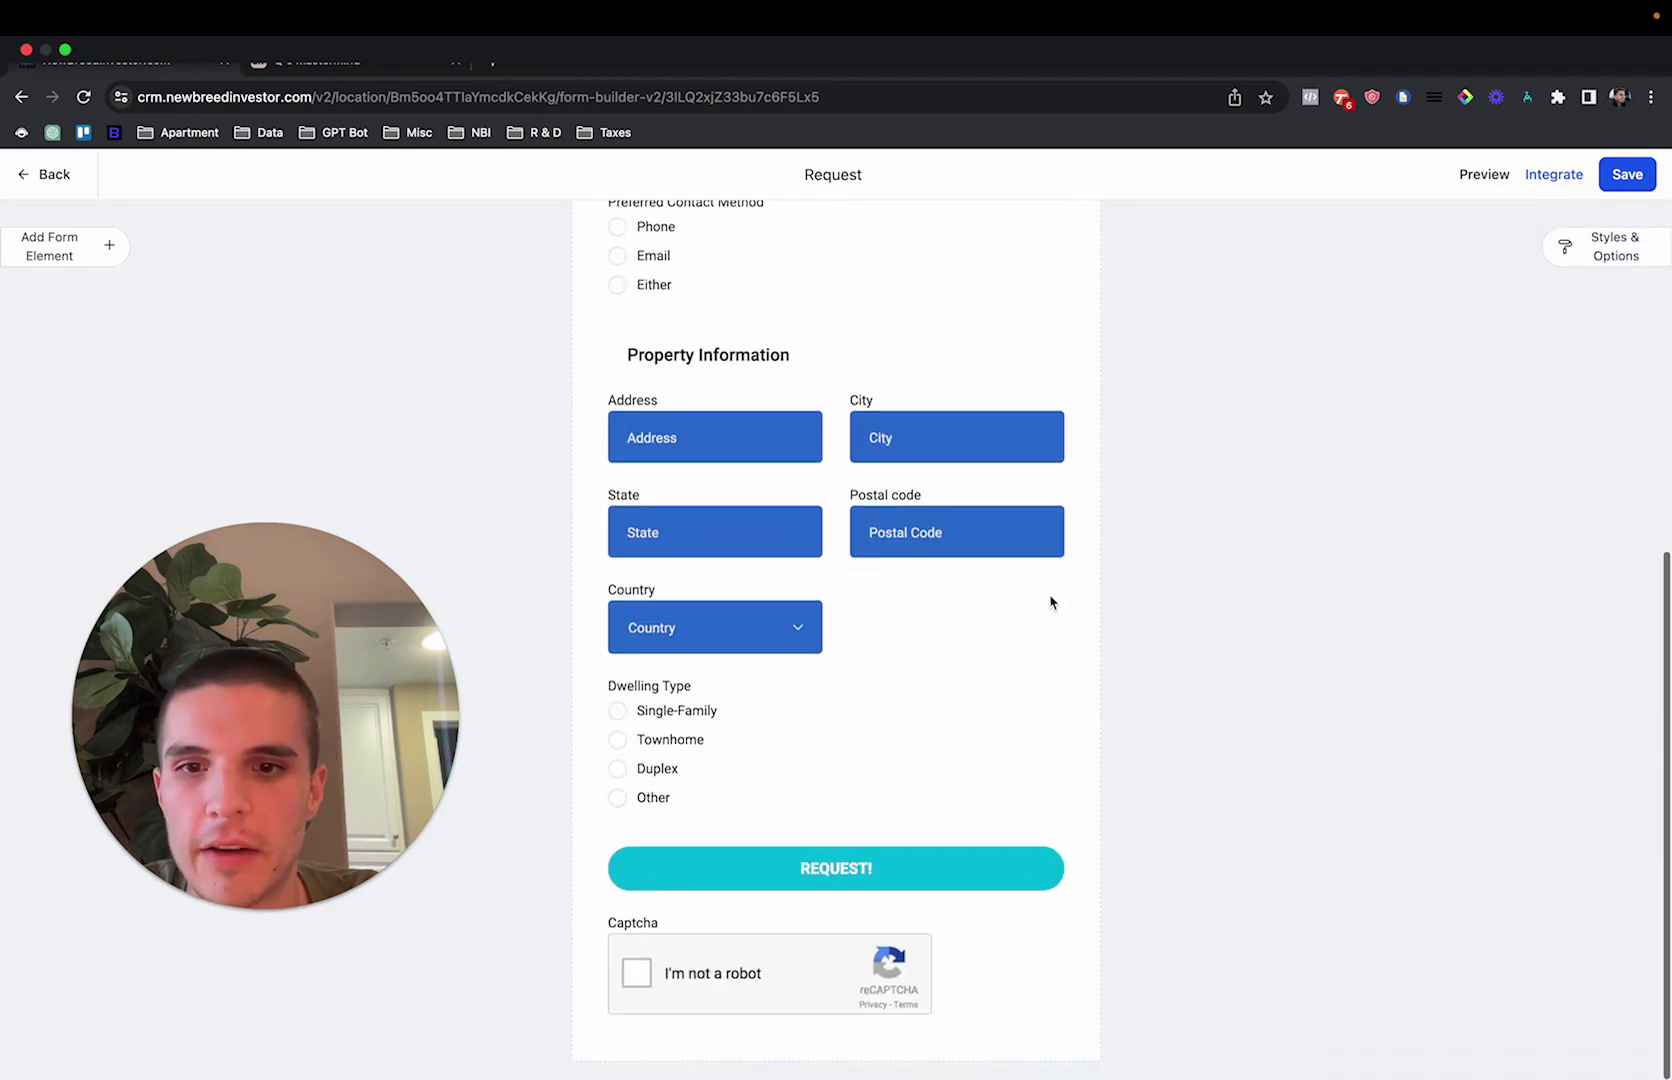
scroll(1090, 724, up, 6)
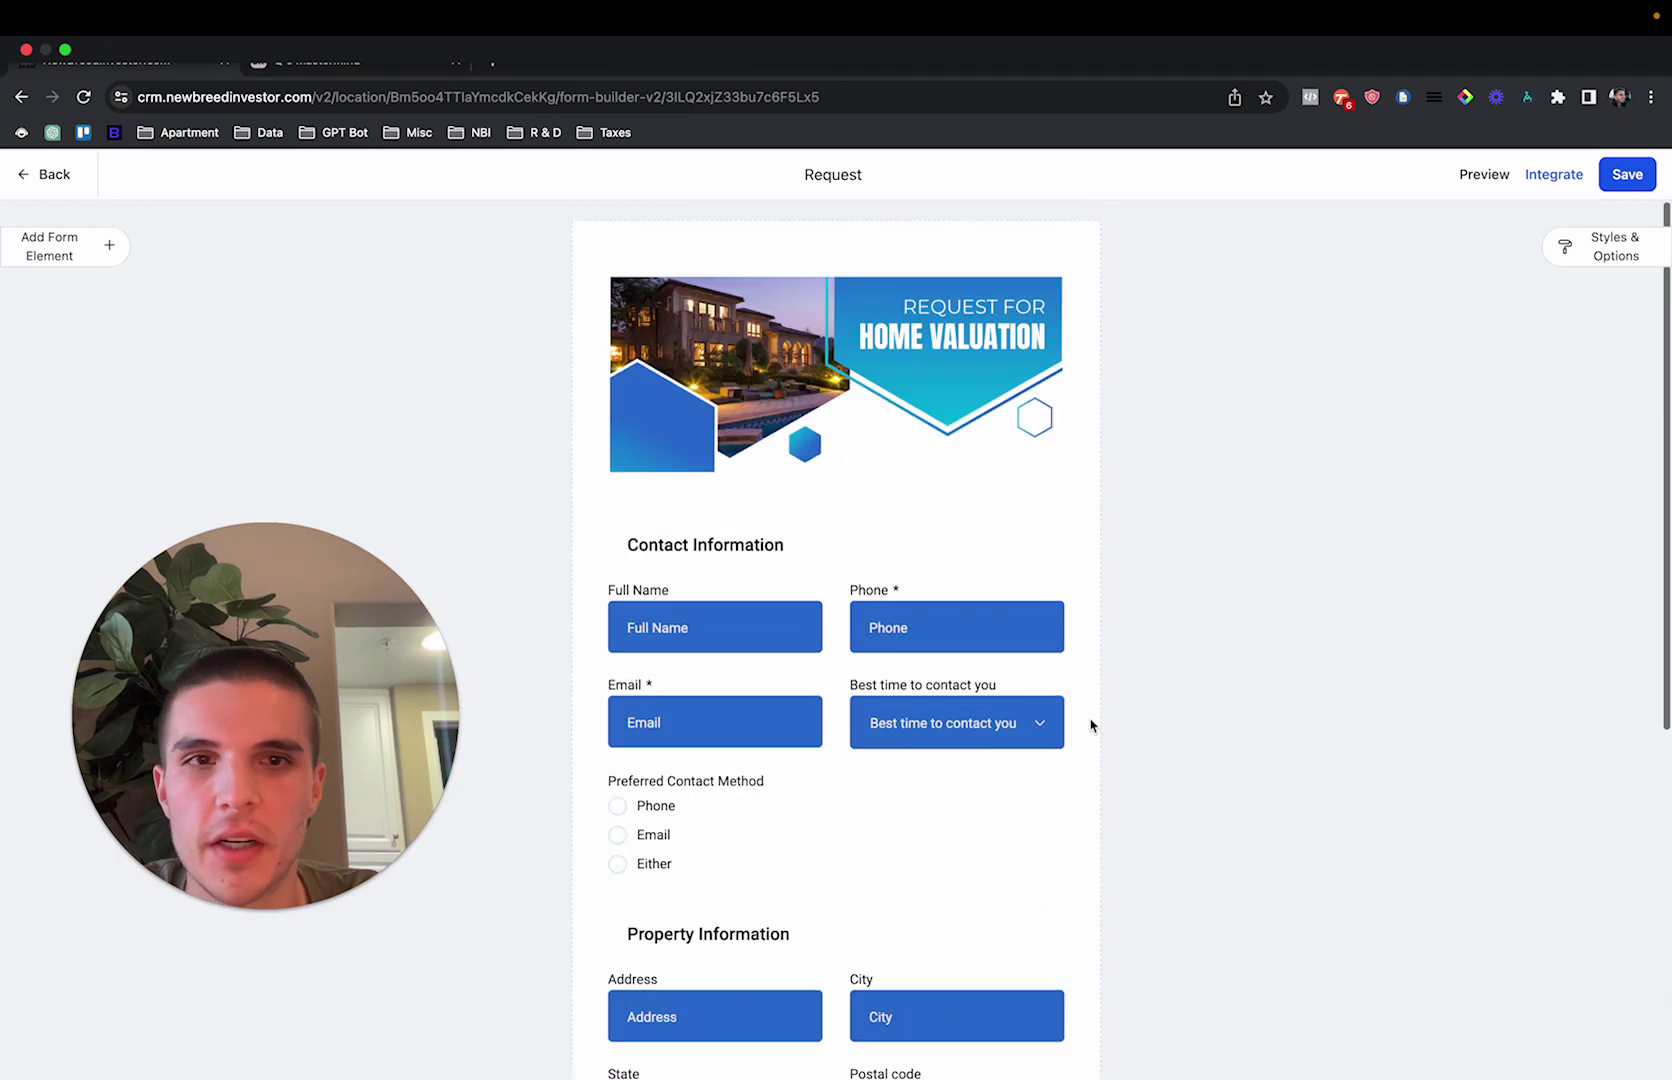
scroll(866, 670, down, 6)
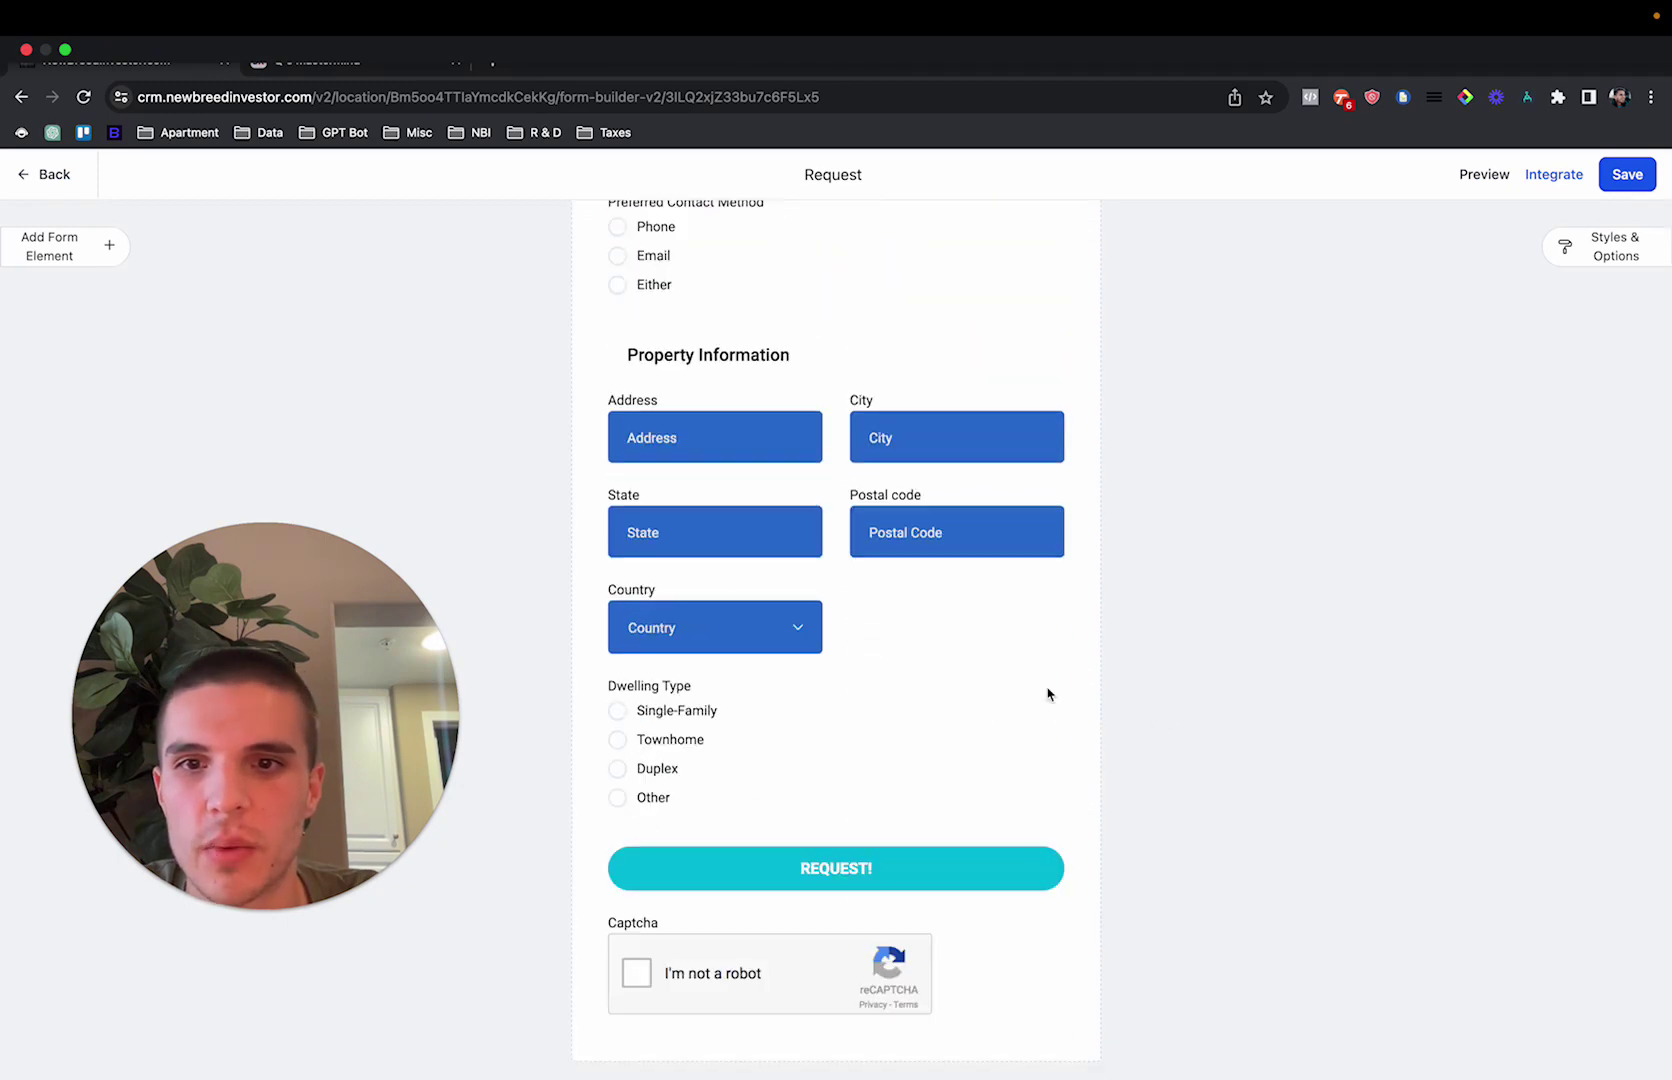
Add a T&C consent checkbox below the REQUEST! button
click(109, 245)
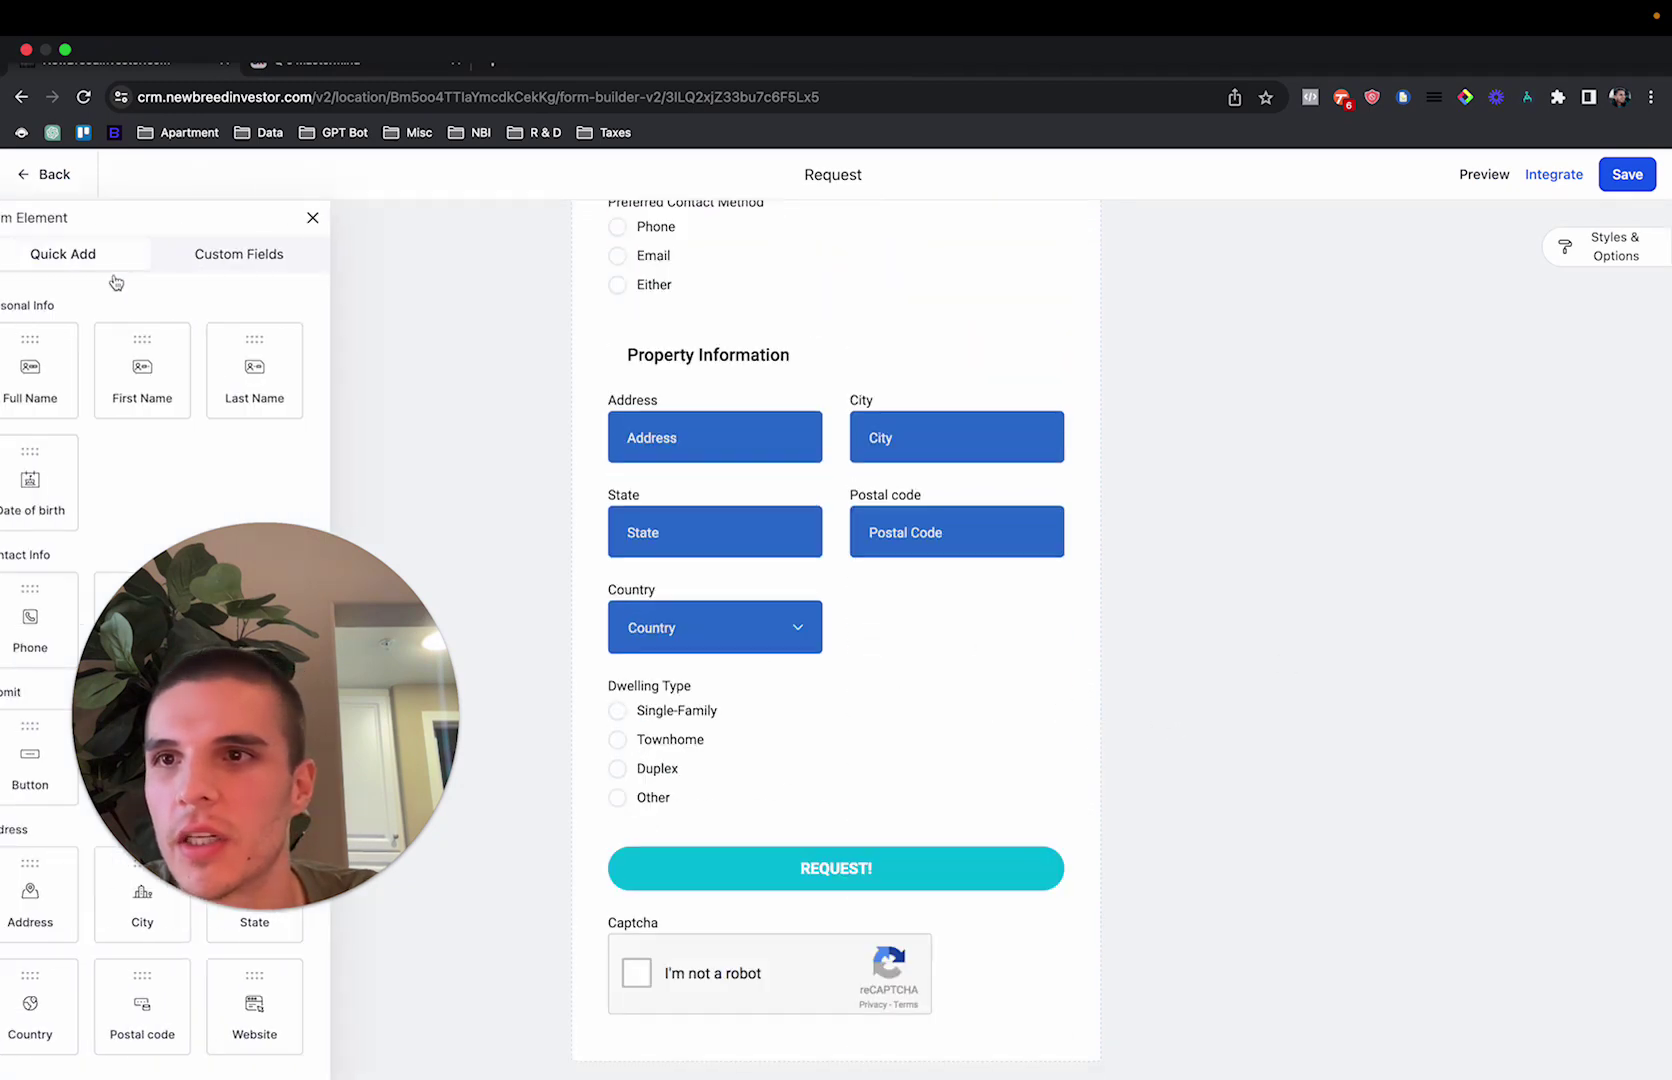
scroll(136, 660, down, 4)
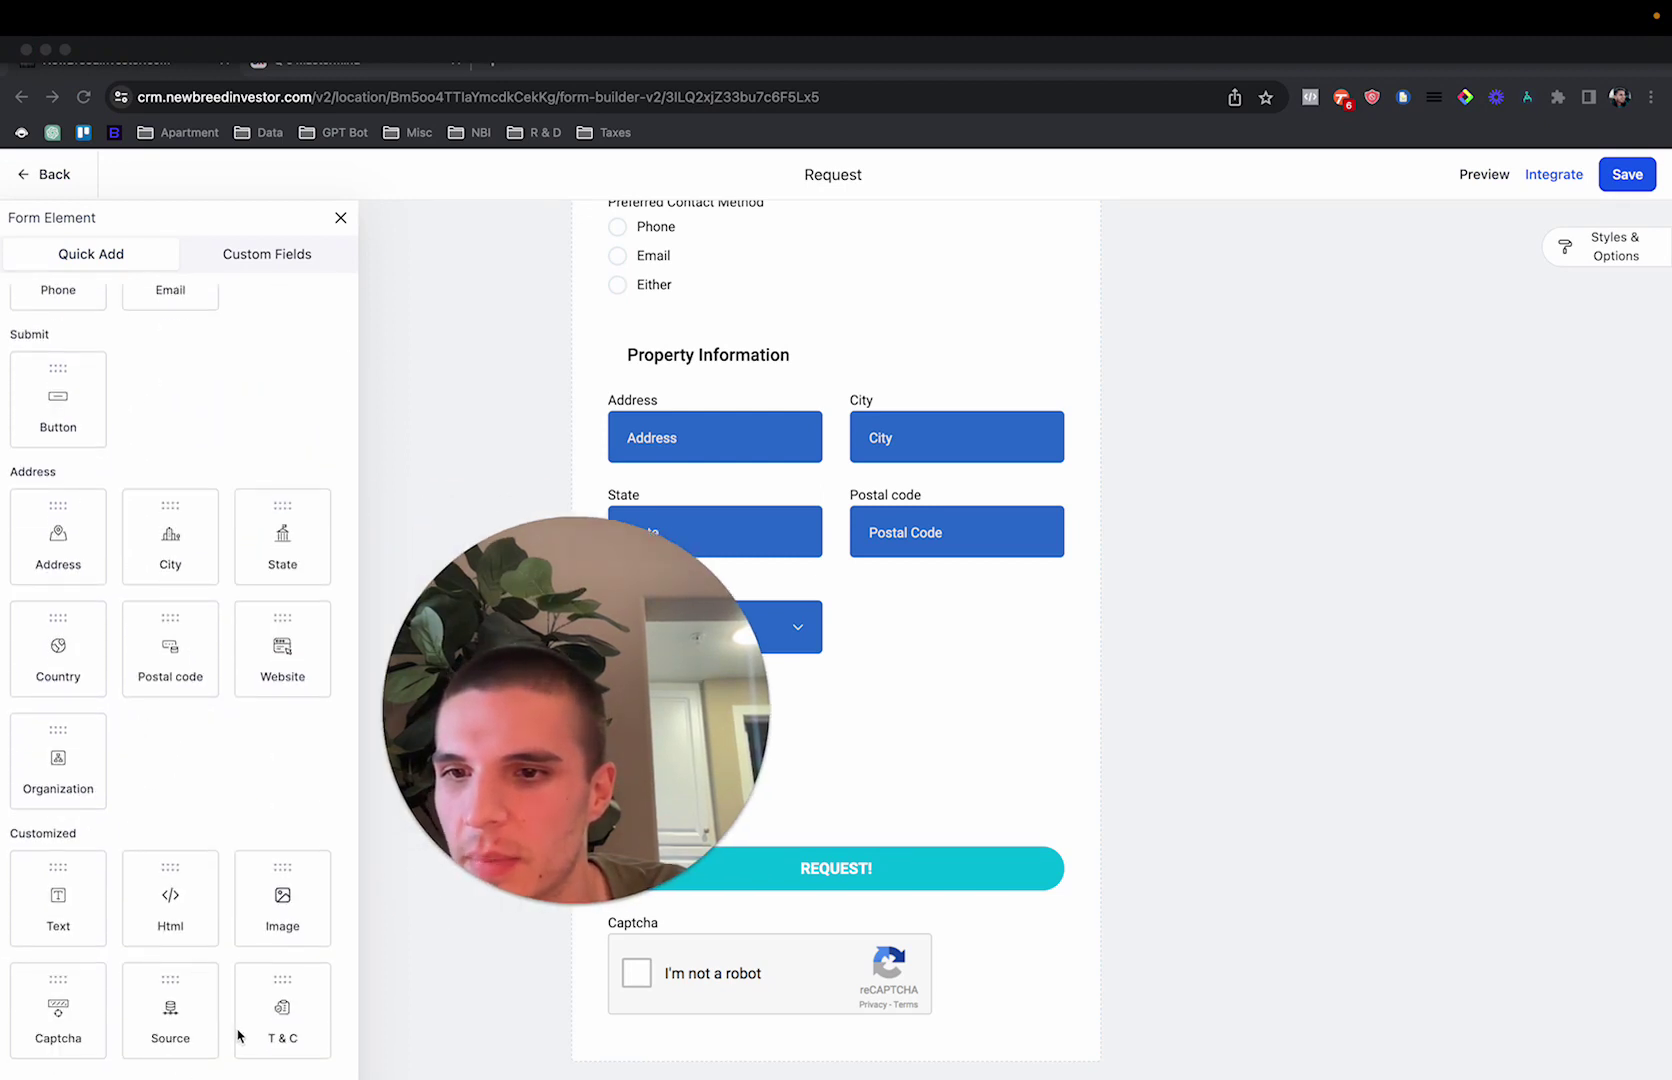
click(272, 1024)
drag(272, 1024, 810, 950)
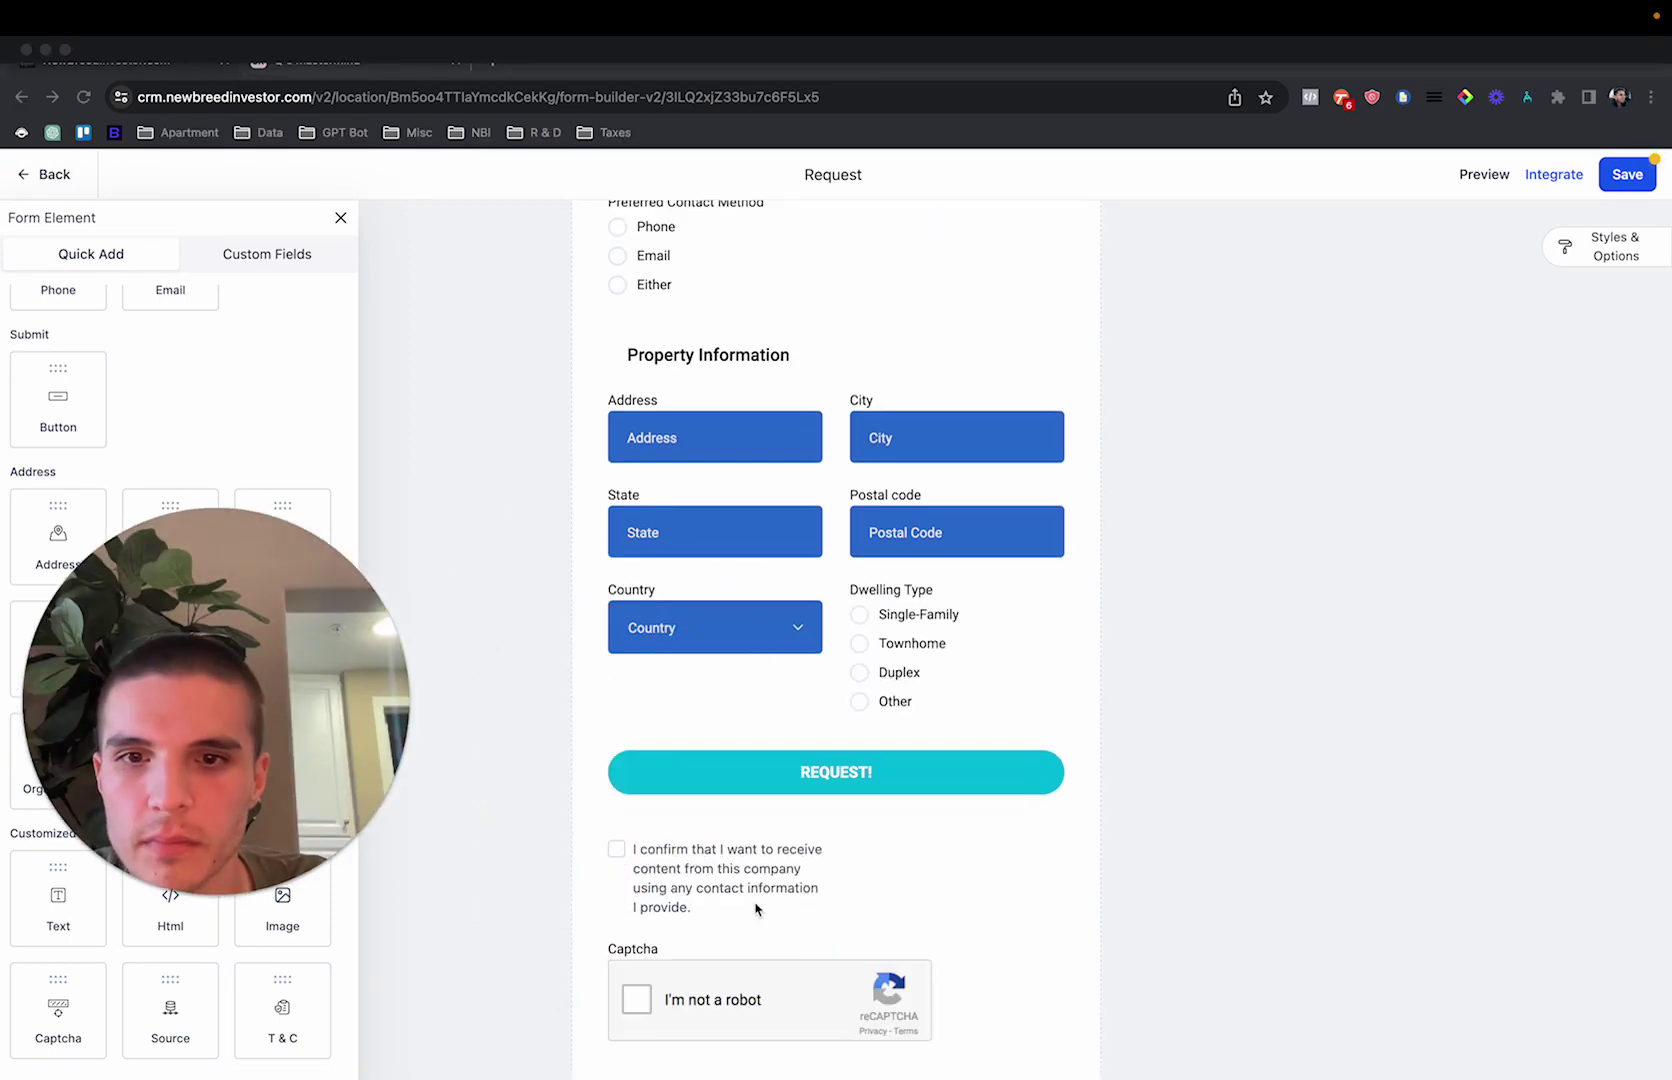
click(495, 804)
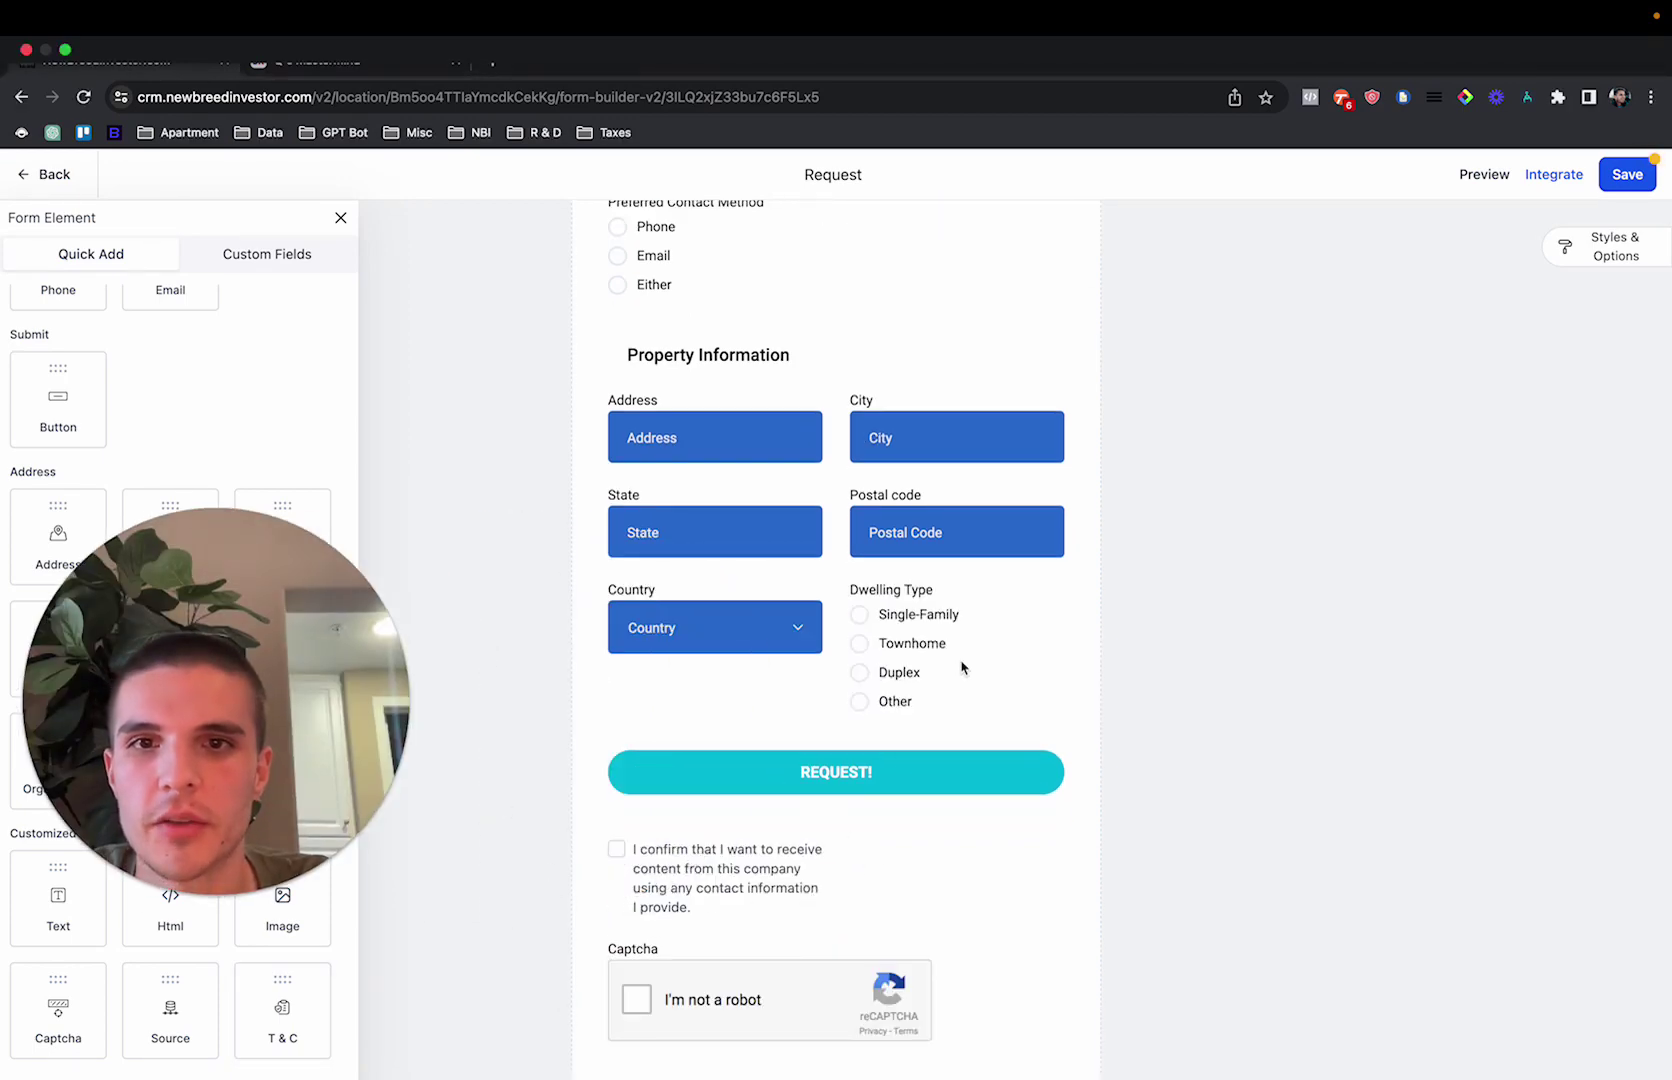
scroll(960, 664, up, 6)
Save the form and open its live form link from the Integrate dialog
click(1628, 182)
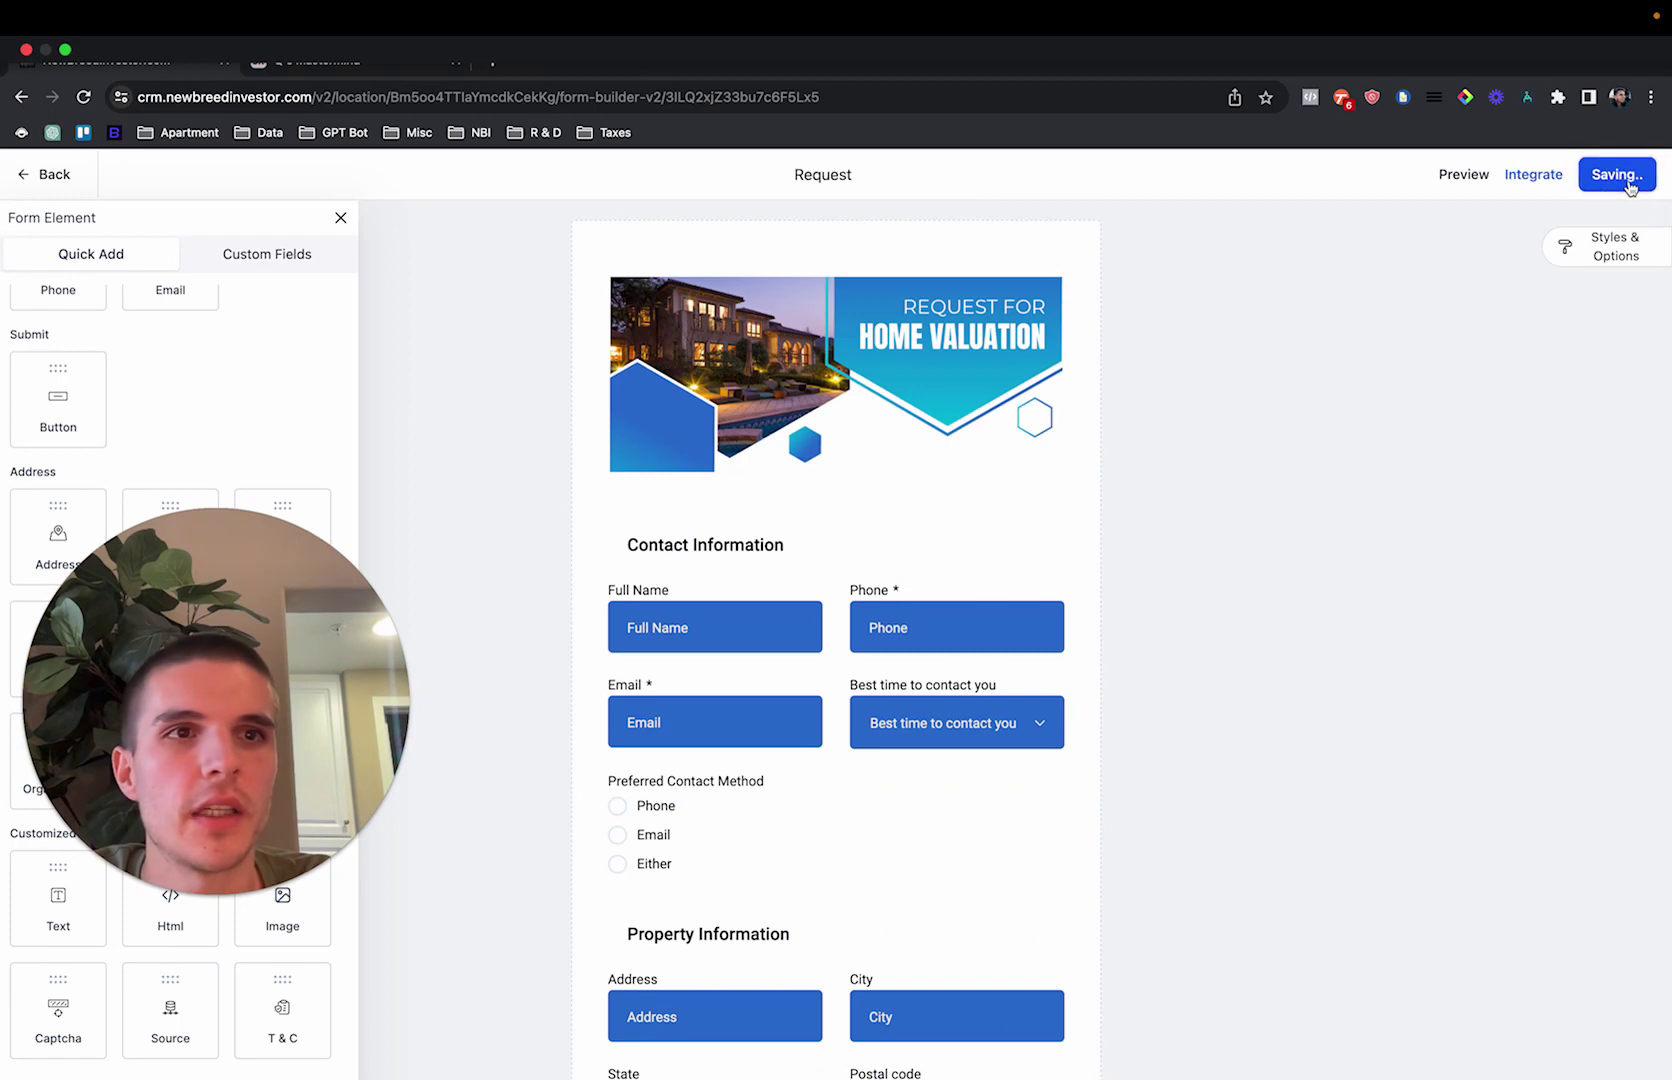
click(1530, 178)
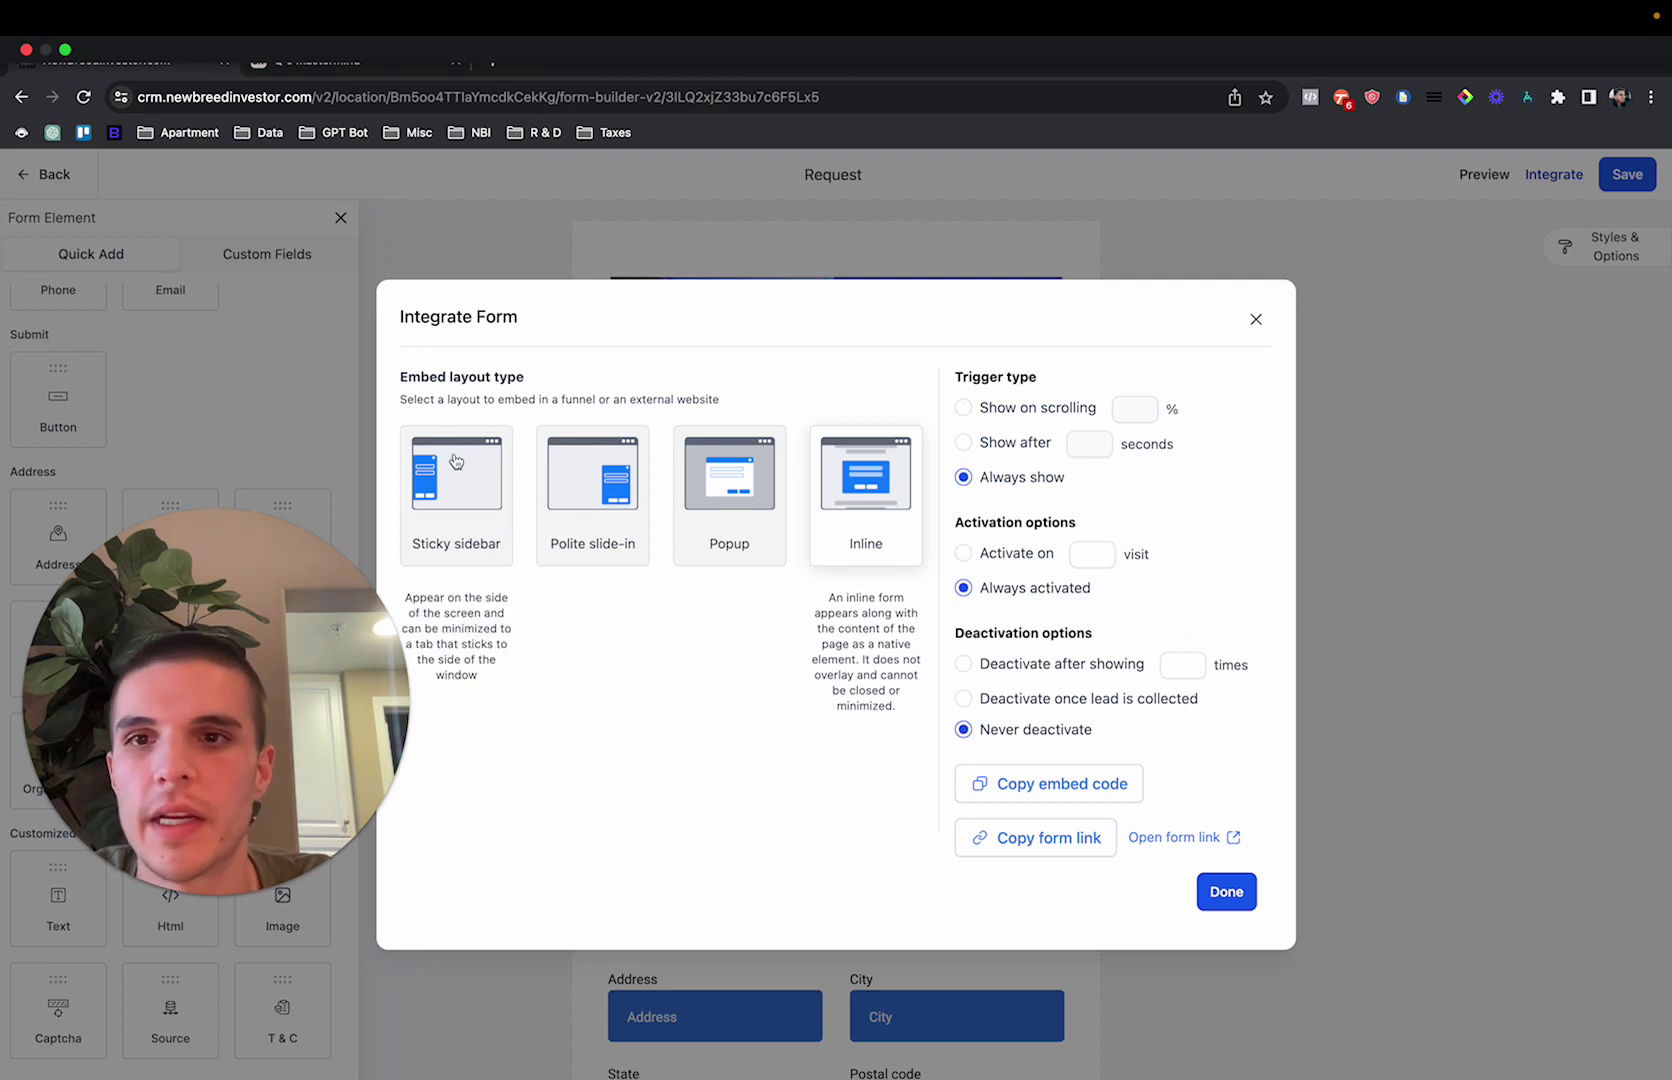
click(1174, 837)
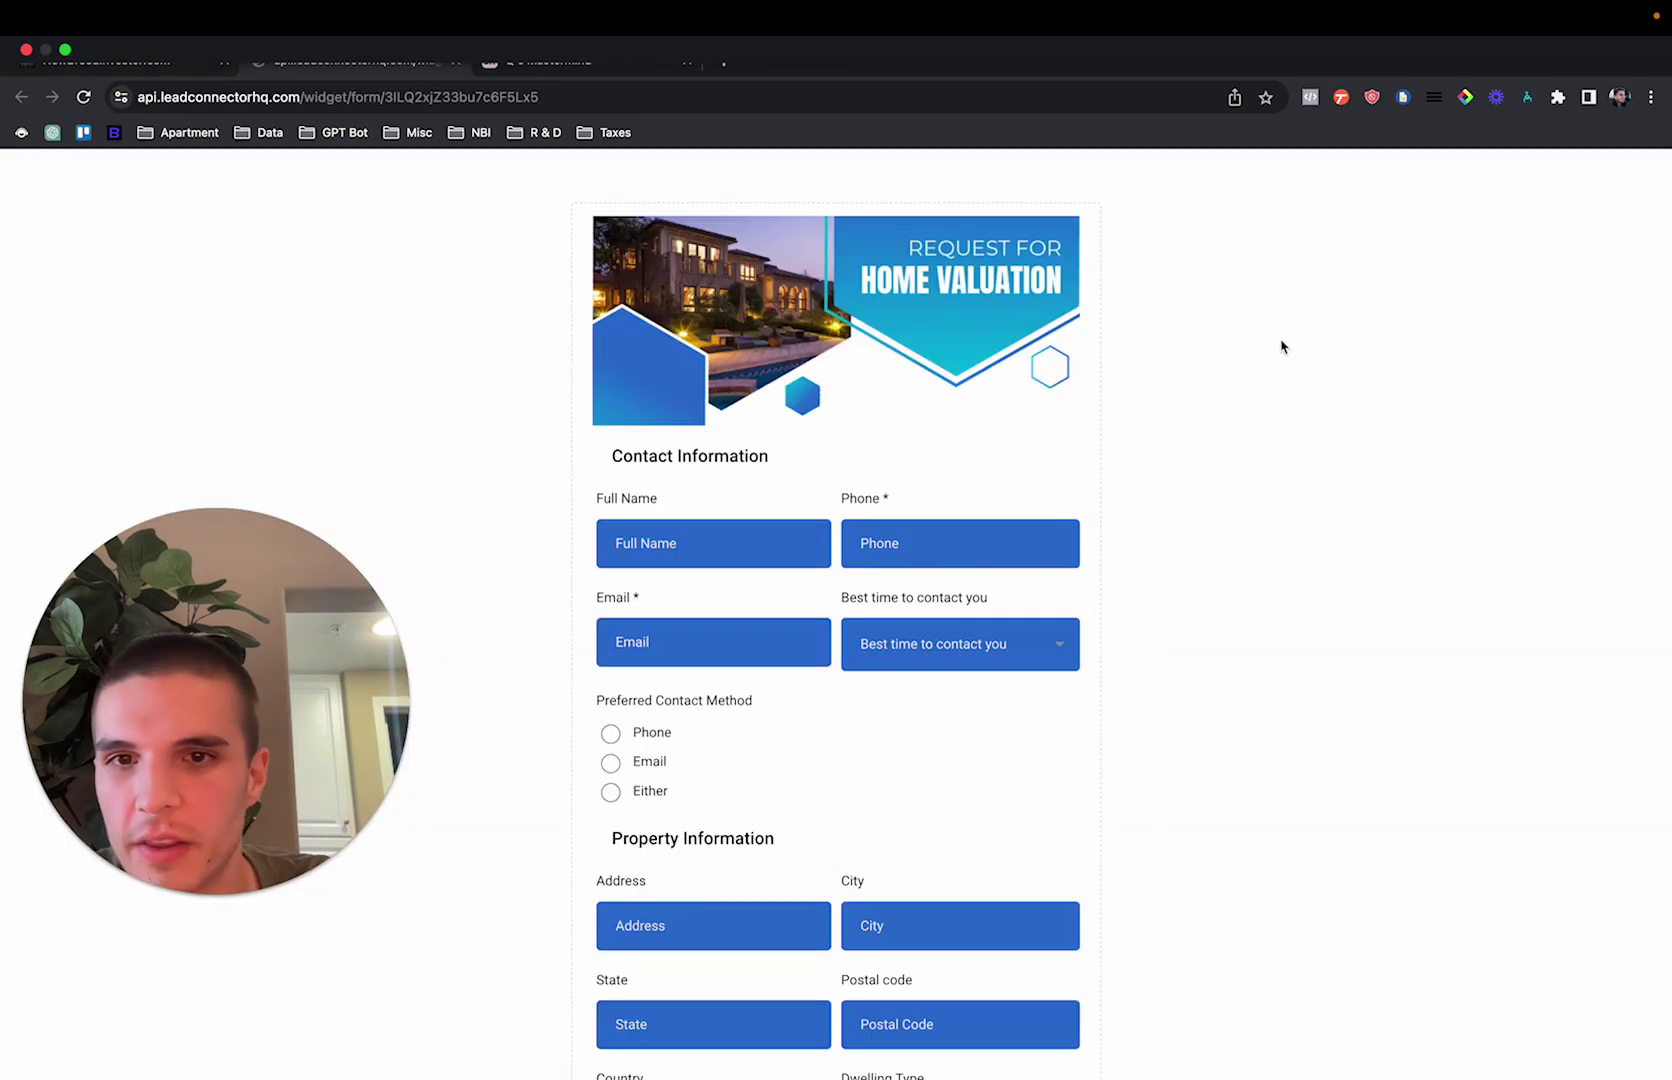
scroll(1280, 347, down, 5)
scroll(1187, 396, up, 5)
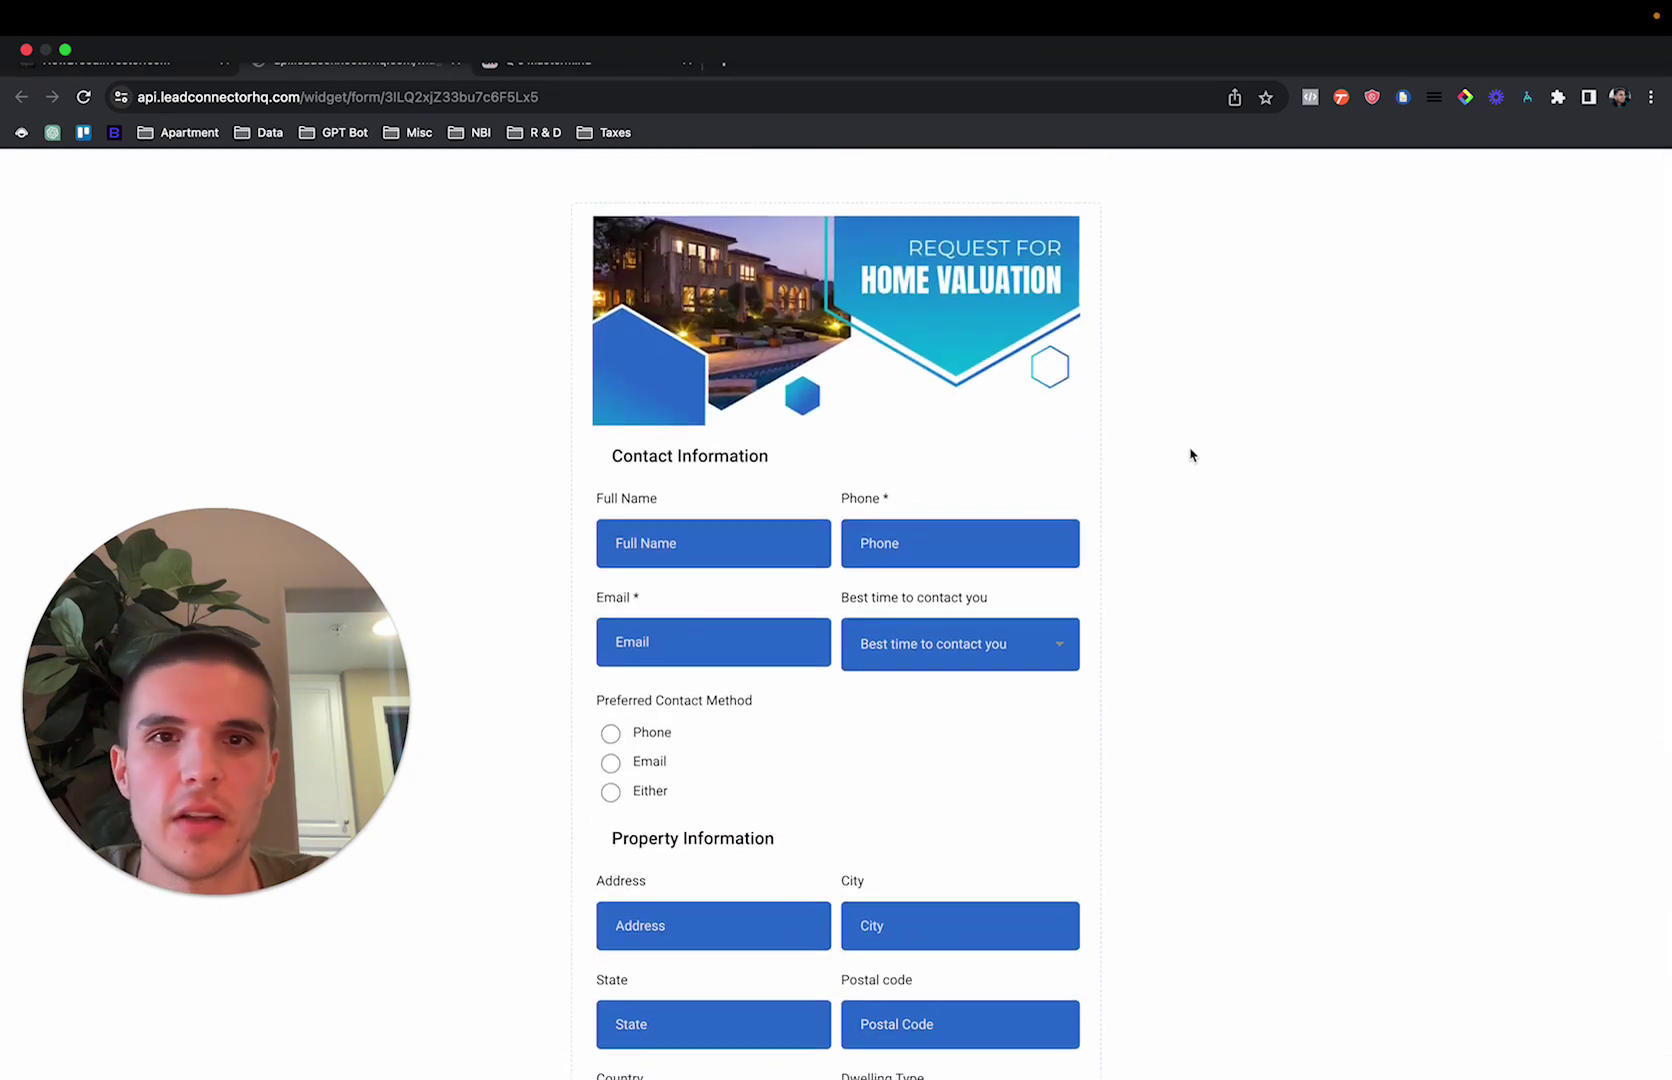
scroll(1200, 620, down, 5)
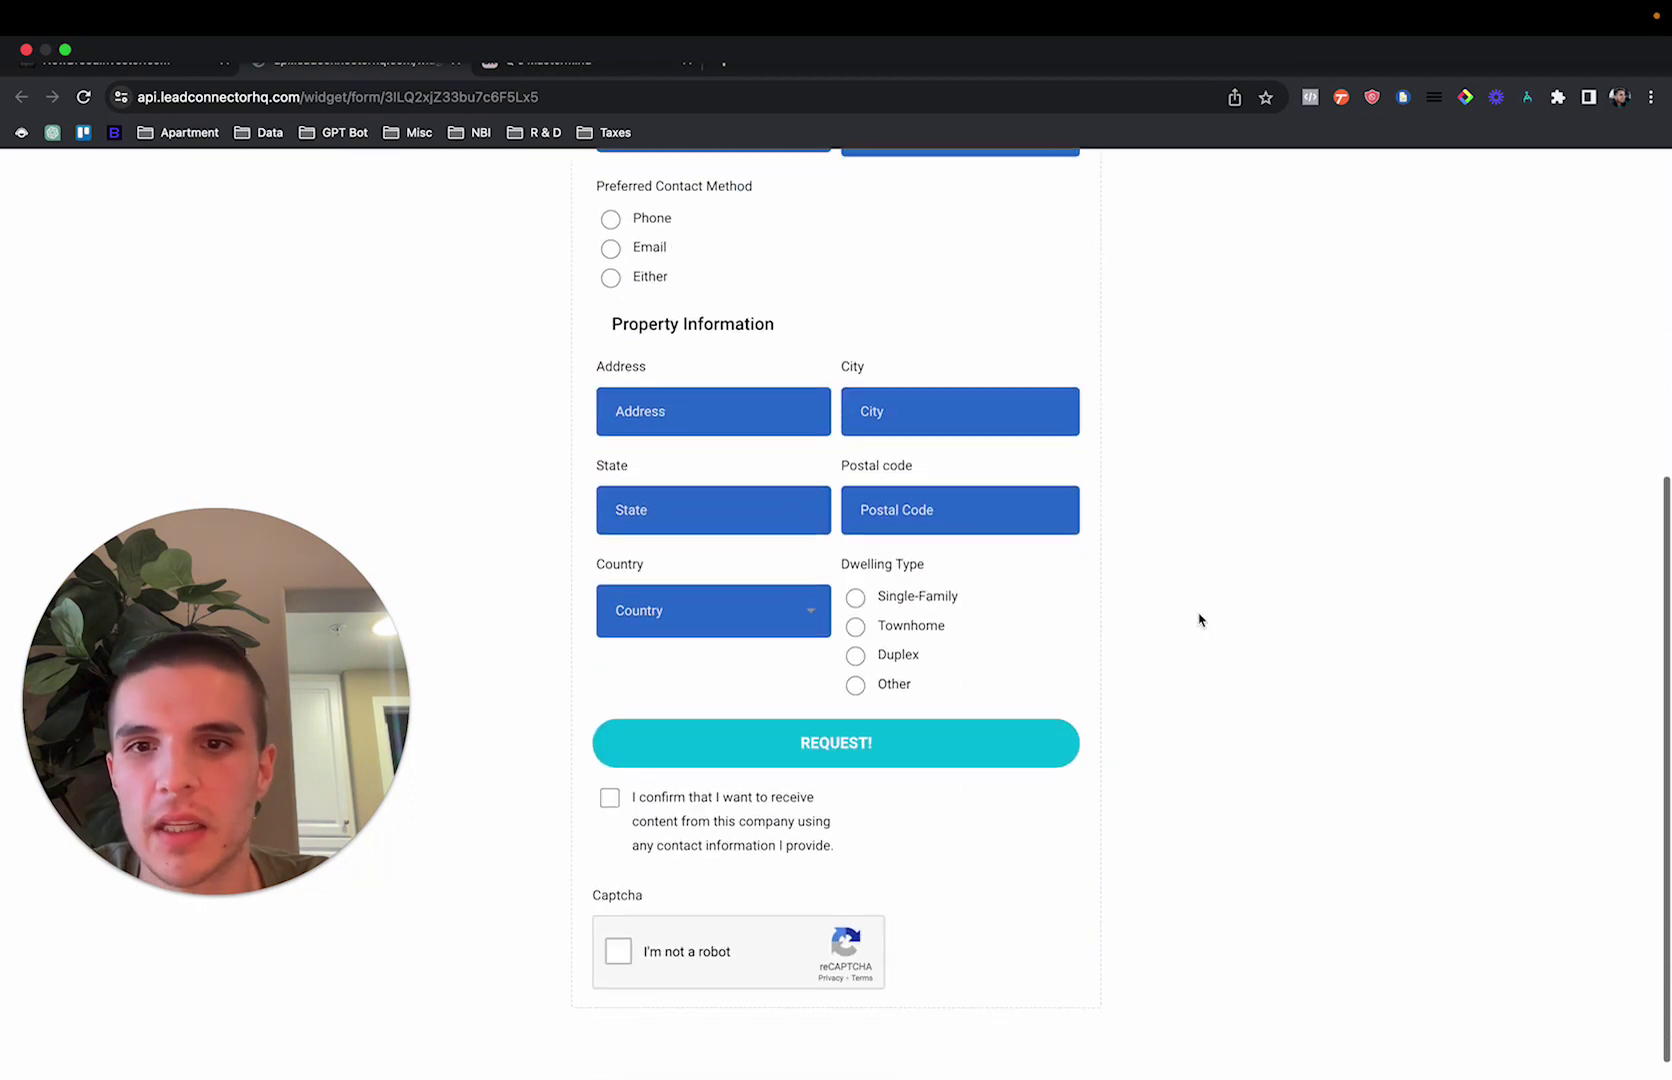
scroll(1200, 620, up, 5)
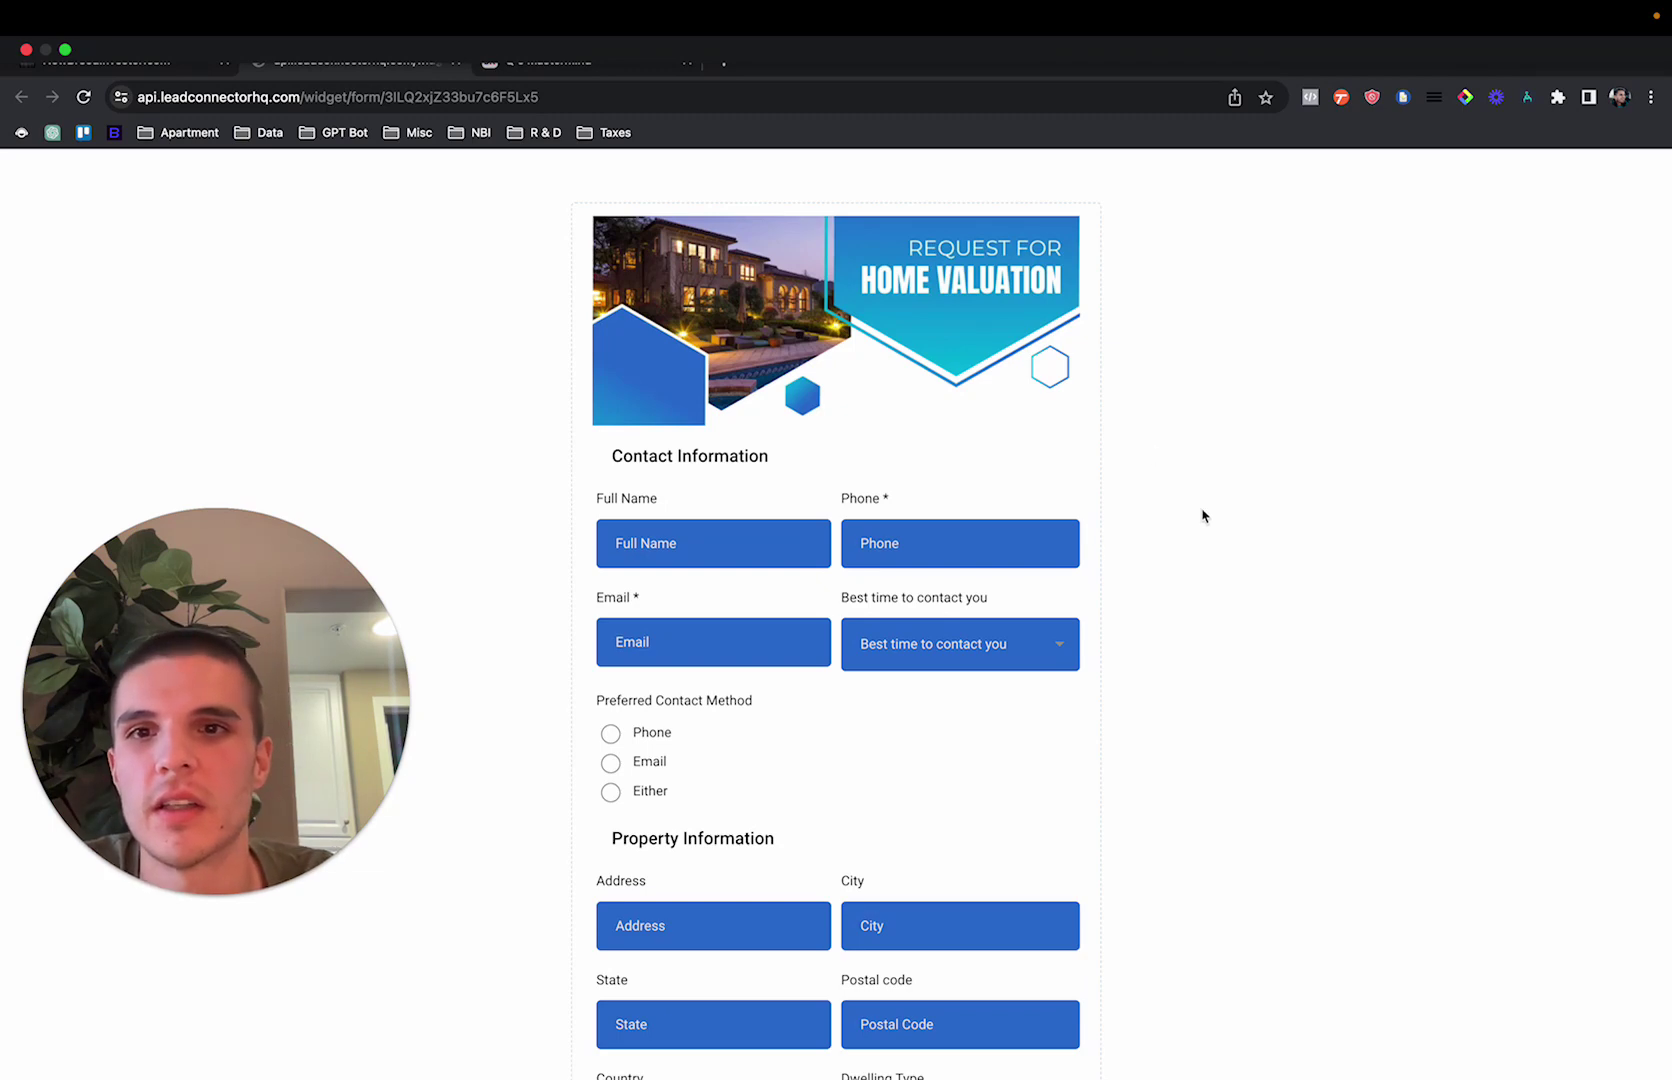
scroll(1202, 515, down, 5)
scroll(1202, 515, up, 6)
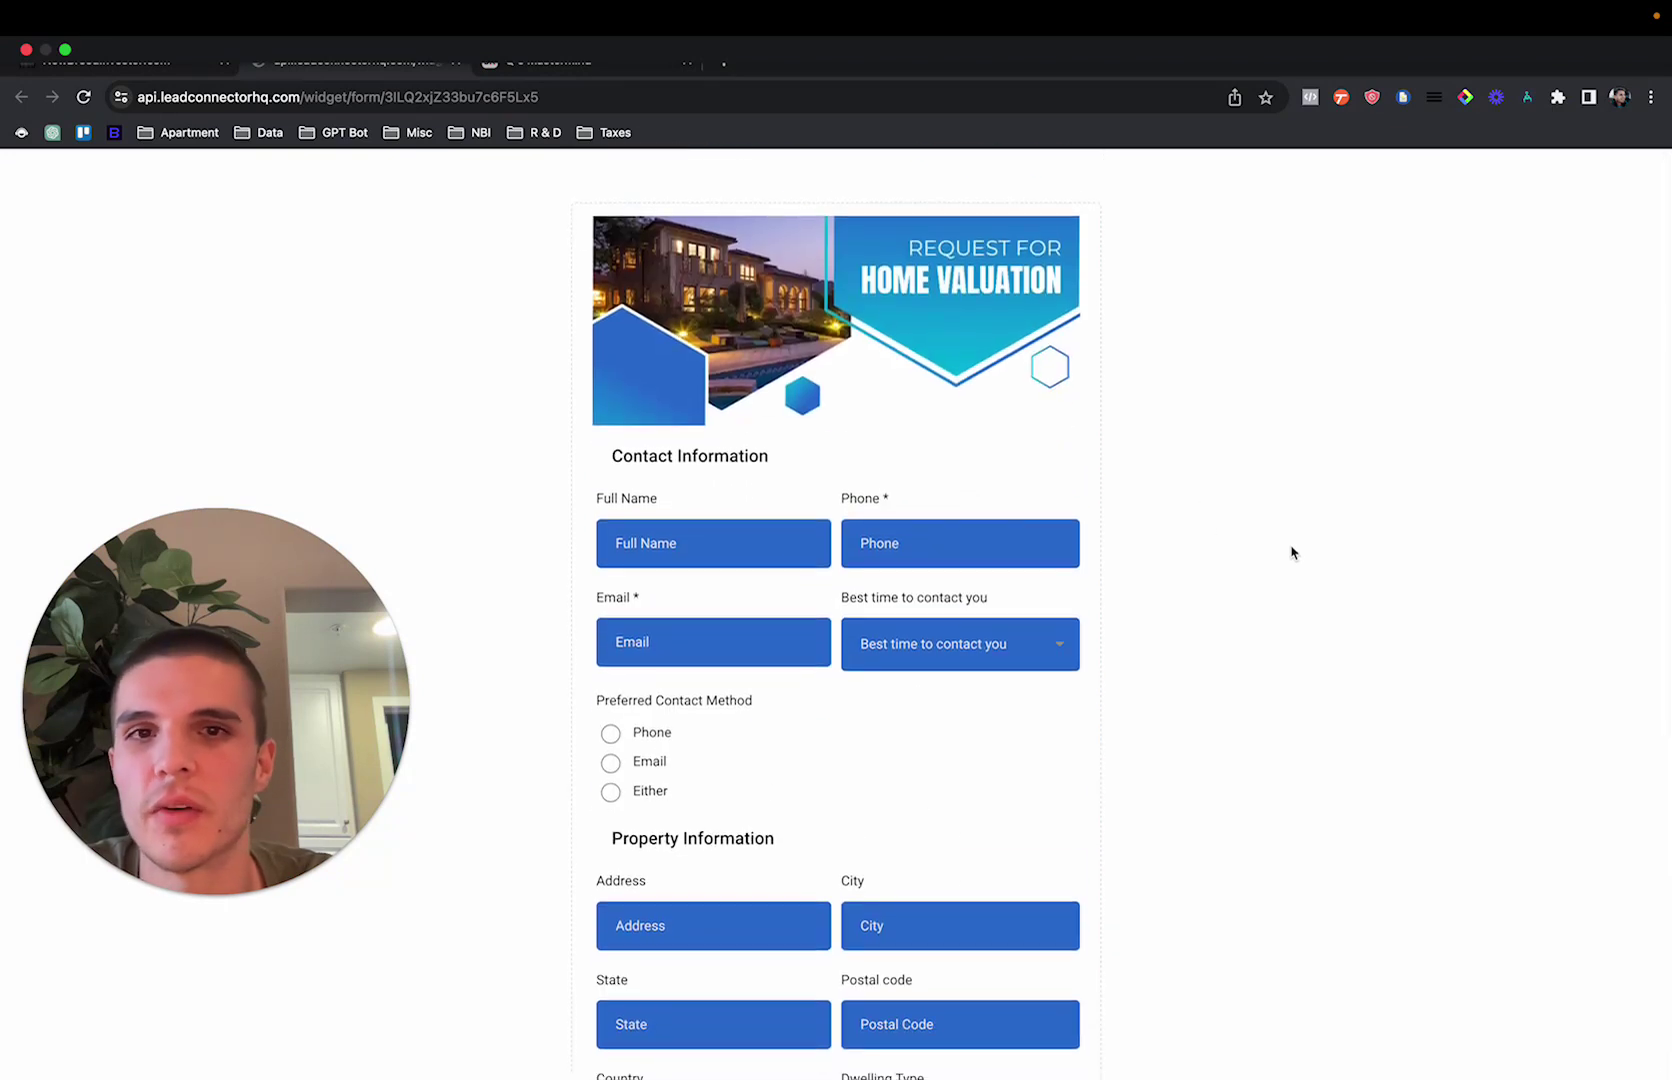